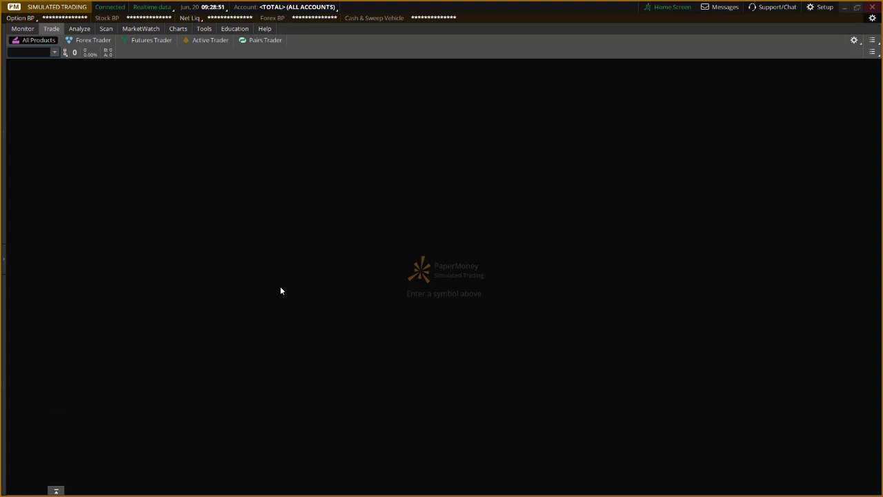
Switch to TC2000 and bring up the NVDA daily chart with more price history.
{"action": "left_click", "coordinate": [844, 7]}
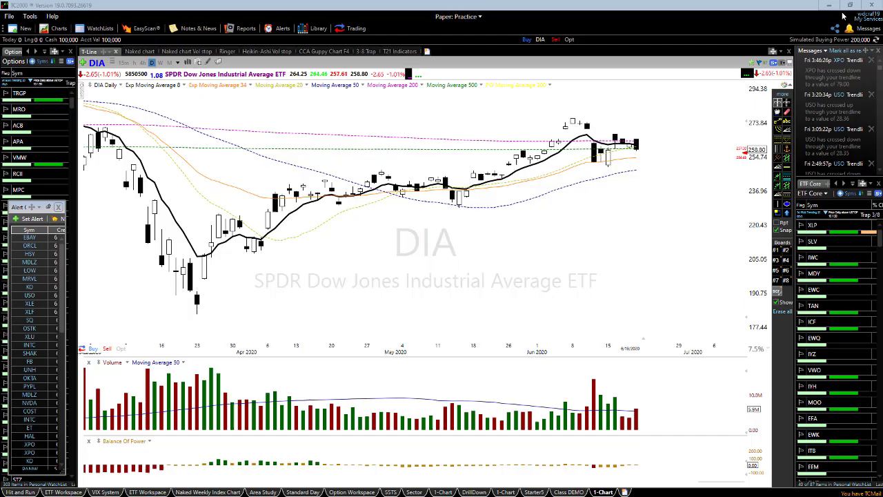
{"action": "type", "text": "nvda"}
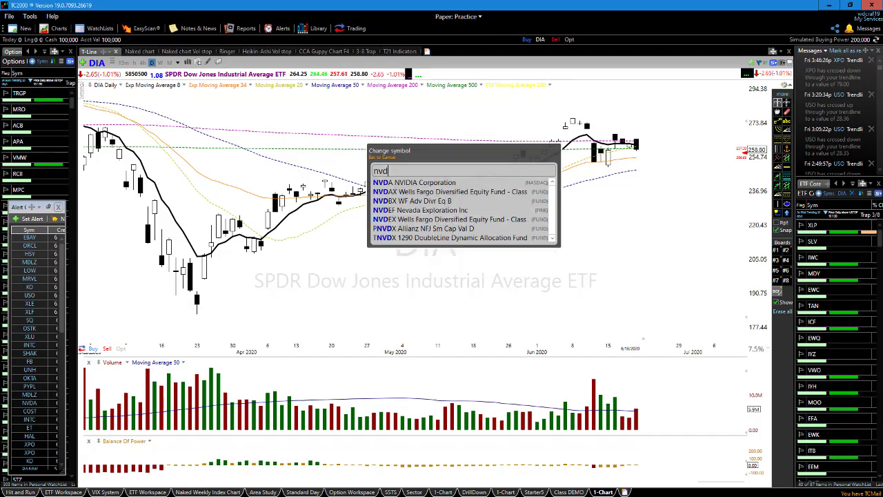
{"action": "key", "text": "Return"}
{"action": "scroll", "coordinate": [601, 225], "scroll_direction": "down", "scroll_amount": 2}
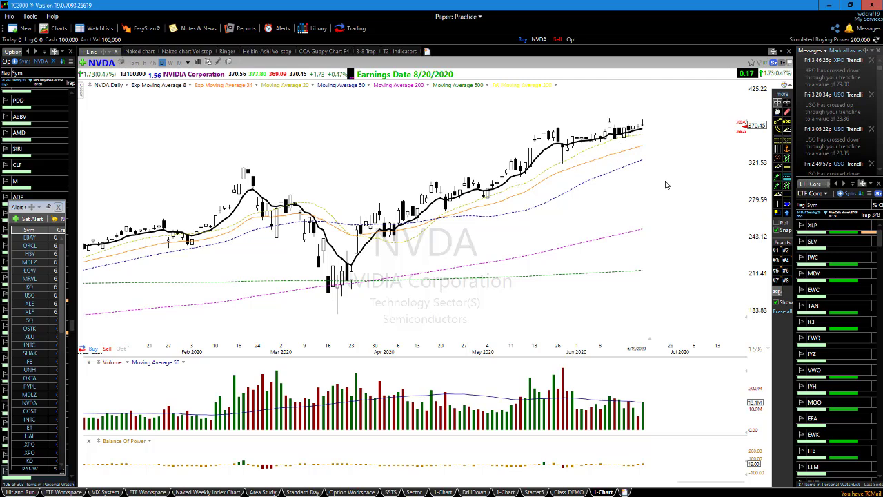
View the ROKU daily chart for comparison and return to the NVDA chart.
{"action": "type", "text": "roku"}
{"action": "key", "text": "Return"}
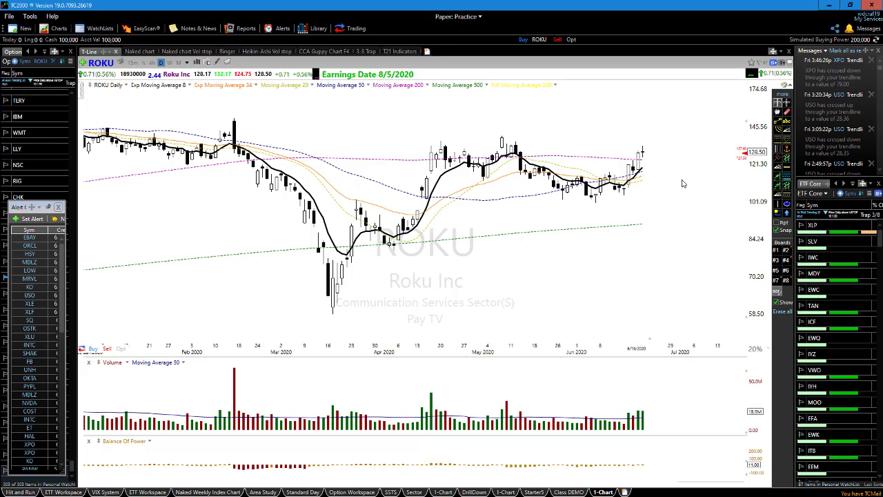
{"action": "type", "text": "NVDA"}
{"action": "key", "text": "Return"}
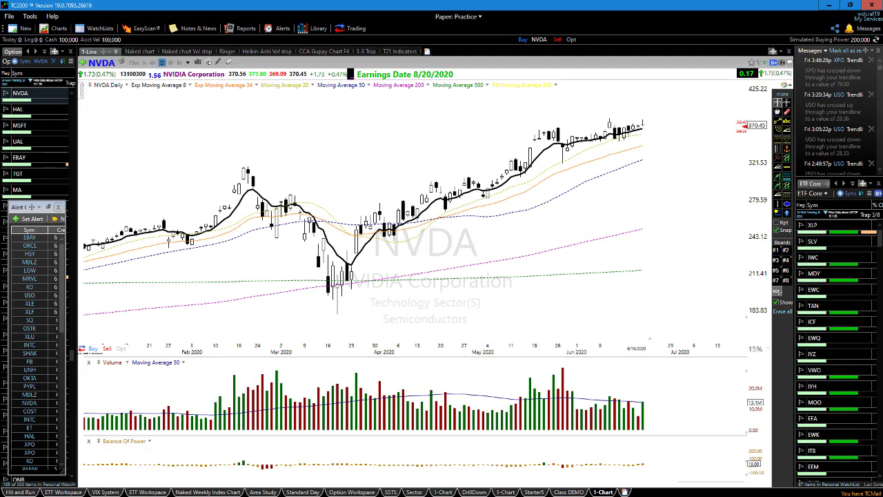
Switch back to thinkorswim, load NVDA for trading and collapse the Trade Grid section.
{"action": "key", "text": "alt+Tab"}
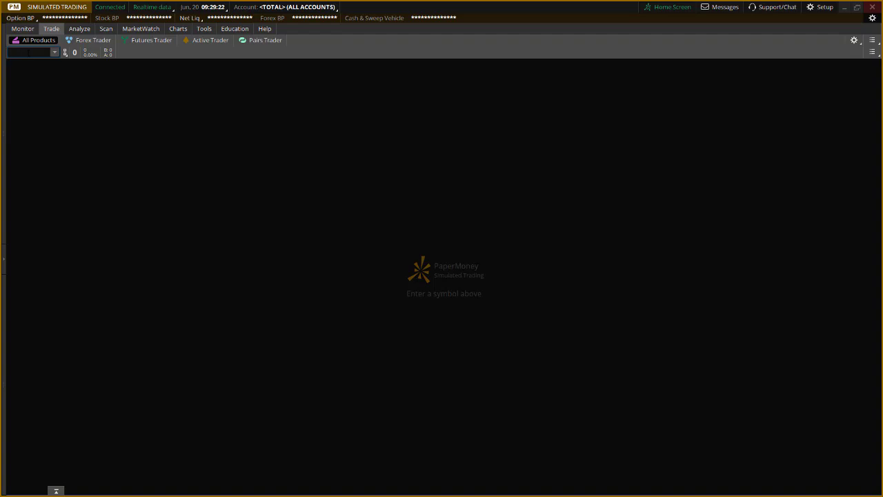
{"action": "type", "text": "NVDA"}
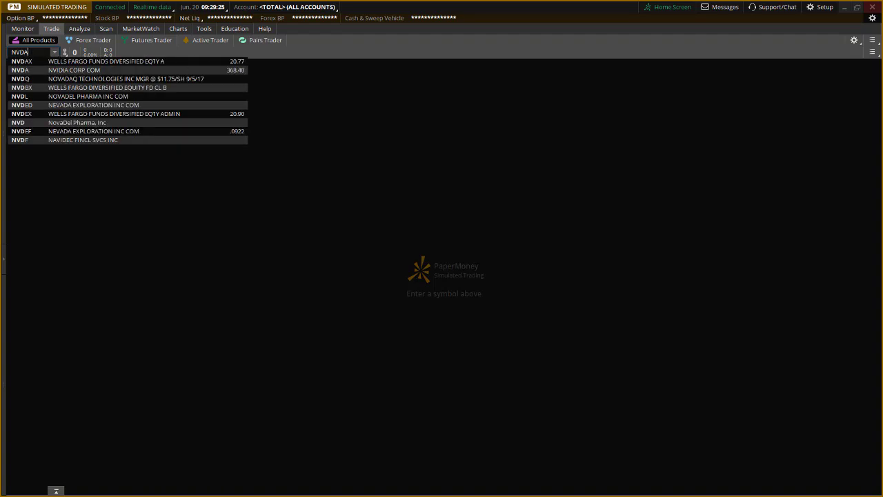
{"action": "key", "text": "Return"}
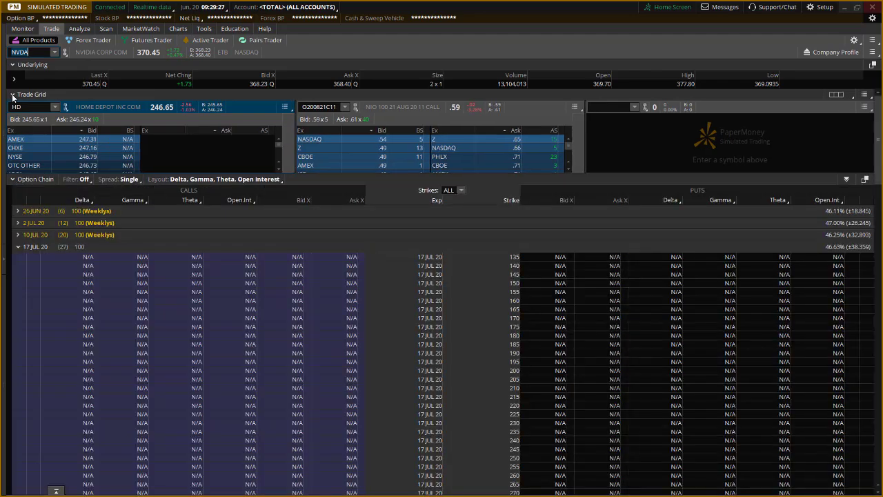
{"action": "left_click", "coordinate": [12, 94]}
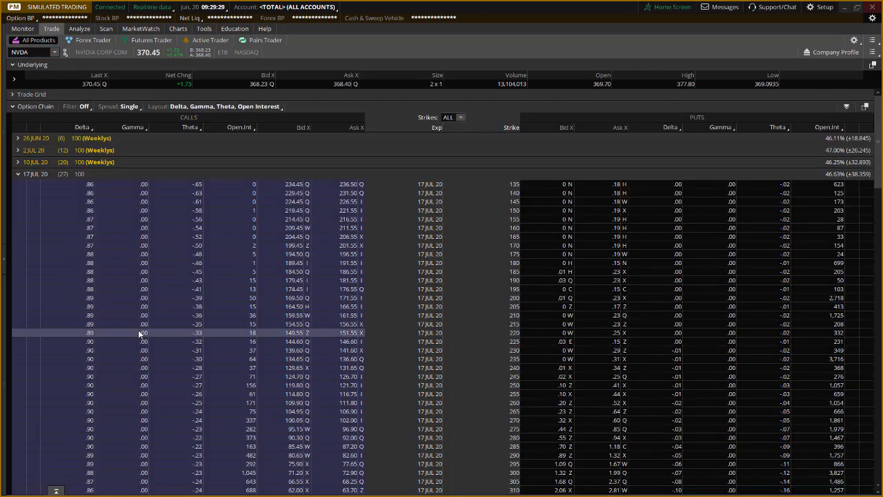
Collapse the 17 JUL 20 series and create a buy order for the 21 AUG 20 NVDA 330 call.
{"action": "left_click", "coordinate": [18, 174]}
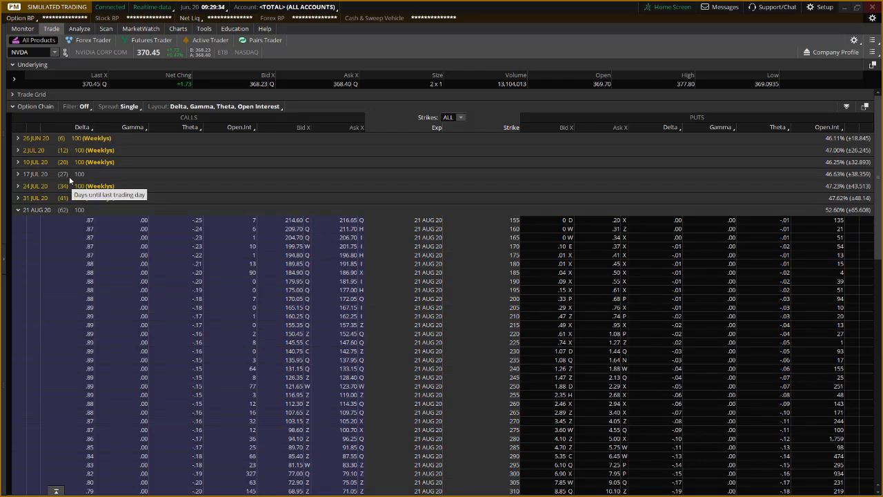
{"action": "scroll", "coordinate": [228, 354], "scroll_direction": "down", "scroll_amount": 2}
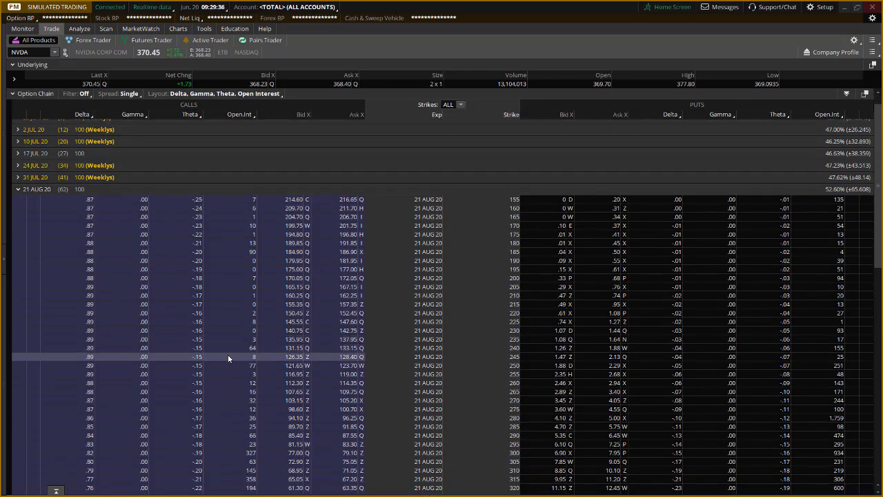
{"action": "scroll", "coordinate": [266, 354], "scroll_direction": "down", "scroll_amount": 4}
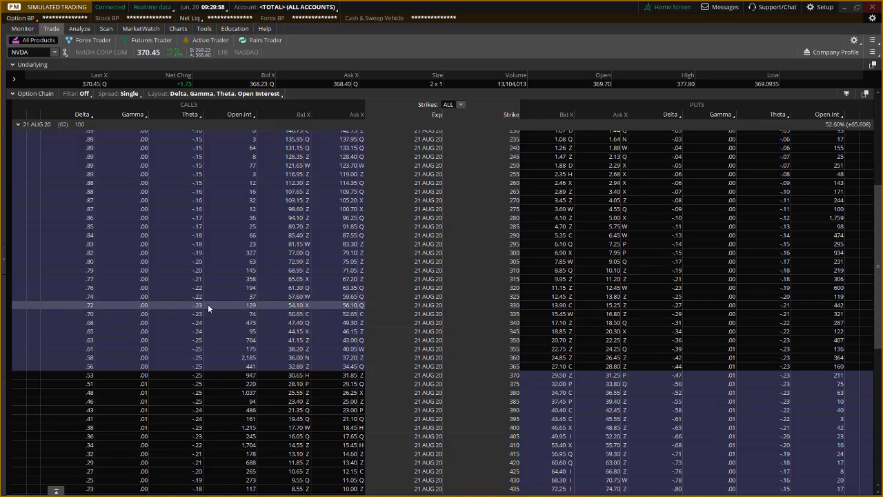
{"action": "left_click", "coordinate": [350, 306]}
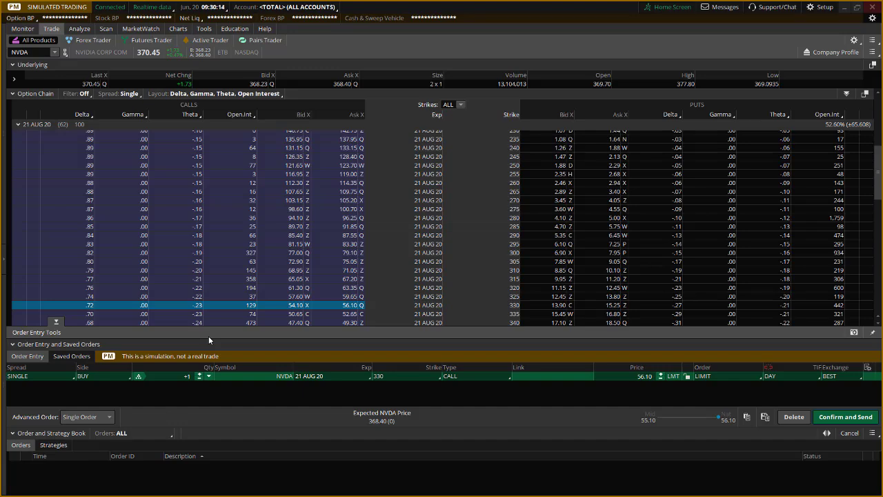
Add a short 21 AUG 20 NVDA 415 call to the order to form a 330/415 vertical spread.
{"action": "scroll", "coordinate": [390, 285], "scroll_direction": "down", "scroll_amount": 5}
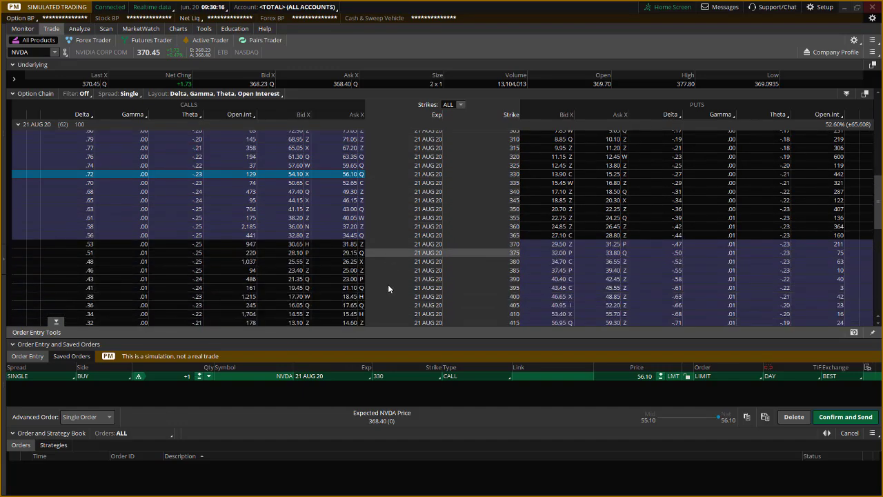
{"action": "scroll", "coordinate": [131, 287], "scroll_direction": "down", "scroll_amount": 1}
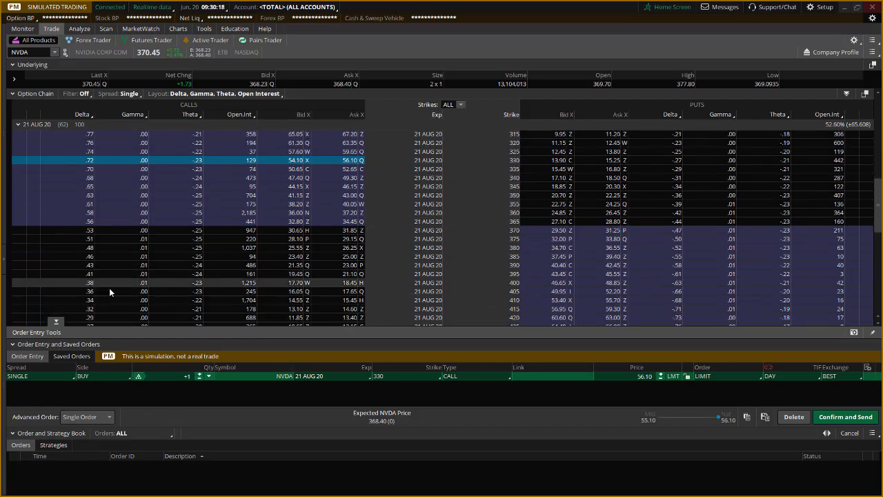
{"action": "scroll", "coordinate": [111, 290], "scroll_direction": "down", "scroll_amount": 1}
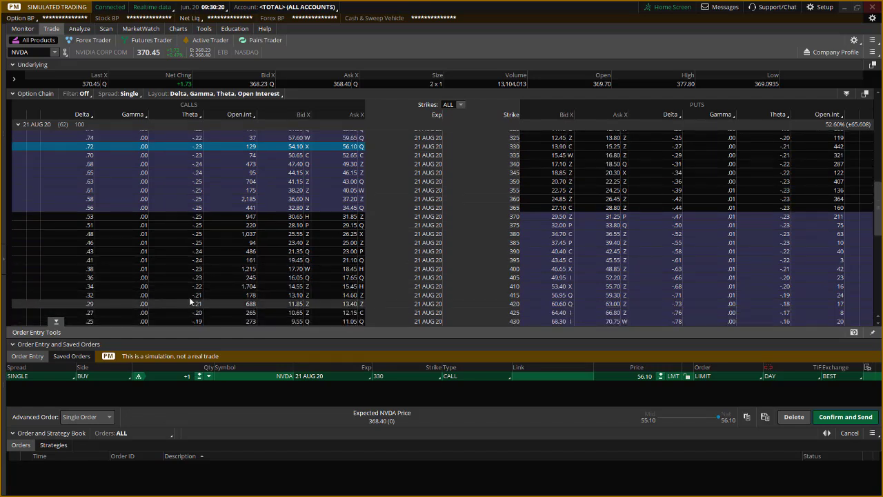
{"action": "key", "text": "ctrl"}
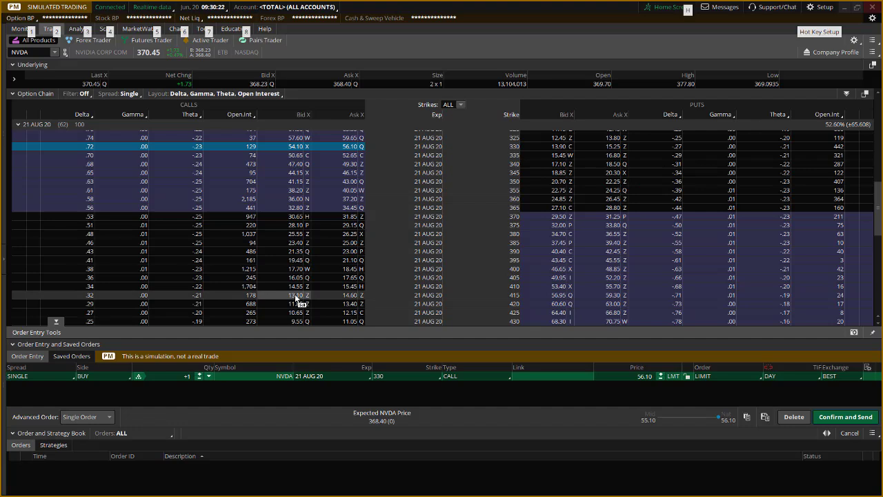
{"action": "left_click", "coordinate": [295, 295], "text": "ctrl"}
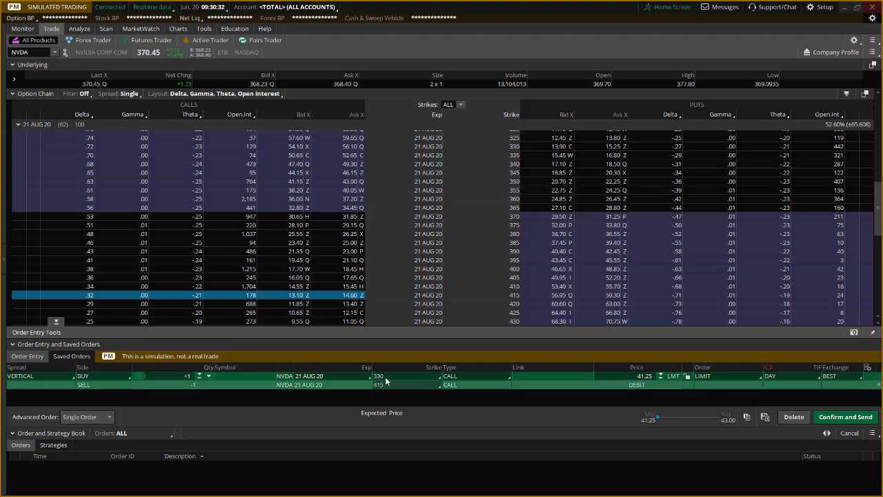
Analyze the NVDA 330/415 call vertical and rescale its risk profile to show the full loss and profit plateaus.
{"action": "right_click", "coordinate": [546, 377]}
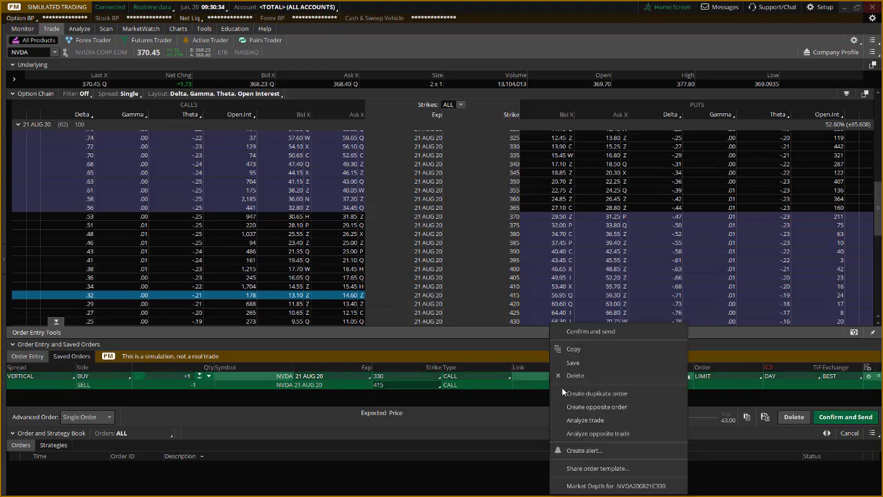
{"action": "left_click", "coordinate": [582, 417]}
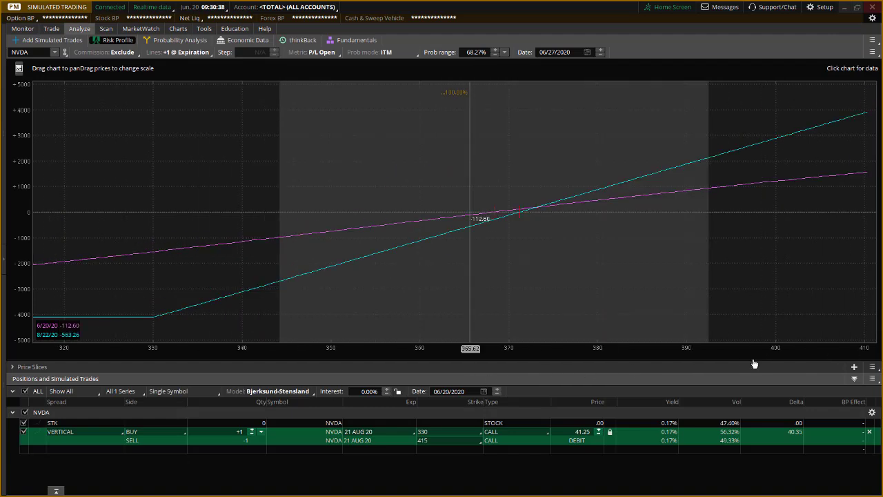
{"action": "left_click_drag", "start_coordinate": [800, 357], "coordinate": [585, 311]}
{"action": "left_click_drag", "start_coordinate": [862, 351], "coordinate": [416, 144]}
{"action": "left_click_drag", "start_coordinate": [414, 308], "coordinate": [638, 305]}
{"action": "left_click_drag", "start_coordinate": [822, 317], "coordinate": [473, 362]}
{"action": "left_click_drag", "start_coordinate": [764, 351], "coordinate": [363, 360]}
{"action": "left_click_drag", "start_coordinate": [292, 292], "coordinate": [653, 270]}
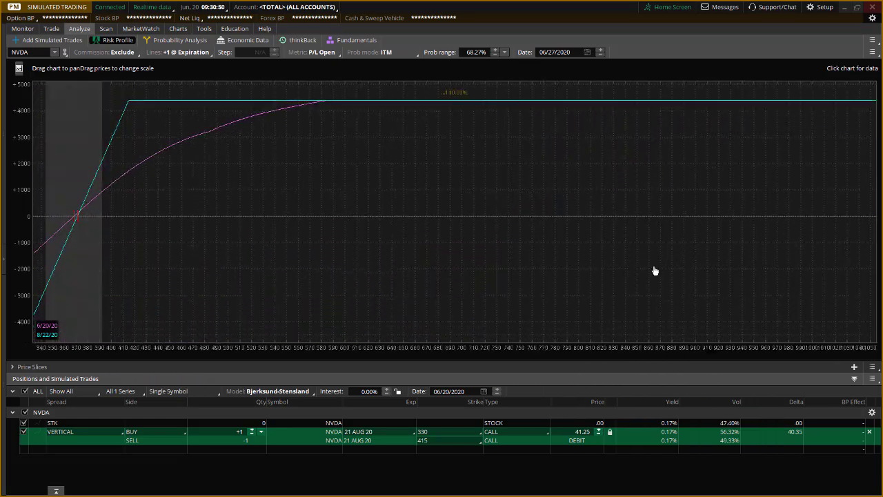
{"action": "left_click_drag", "start_coordinate": [531, 270], "coordinate": [678, 270]}
{"action": "left_click_drag", "start_coordinate": [331, 272], "coordinate": [542, 275]}
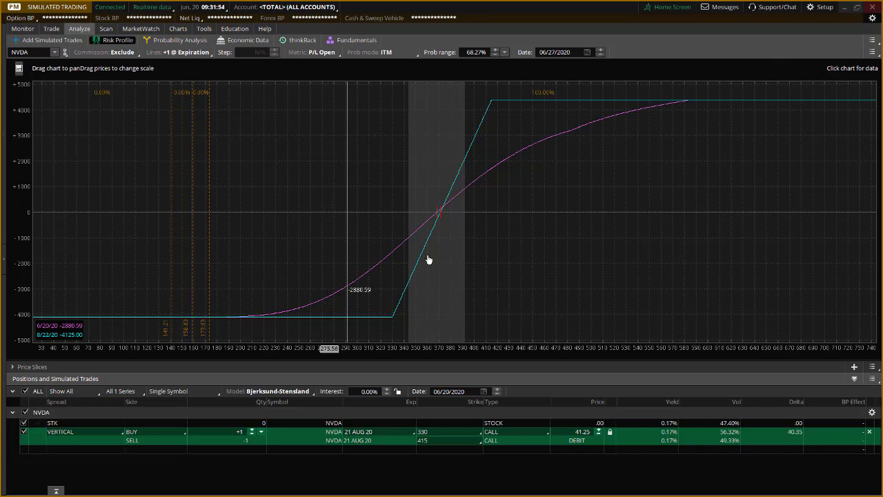
Switch to TC2000 and draw a horizontal line at 348.90 on the NVDA daily chart.
{"action": "left_click", "coordinate": [843, 7]}
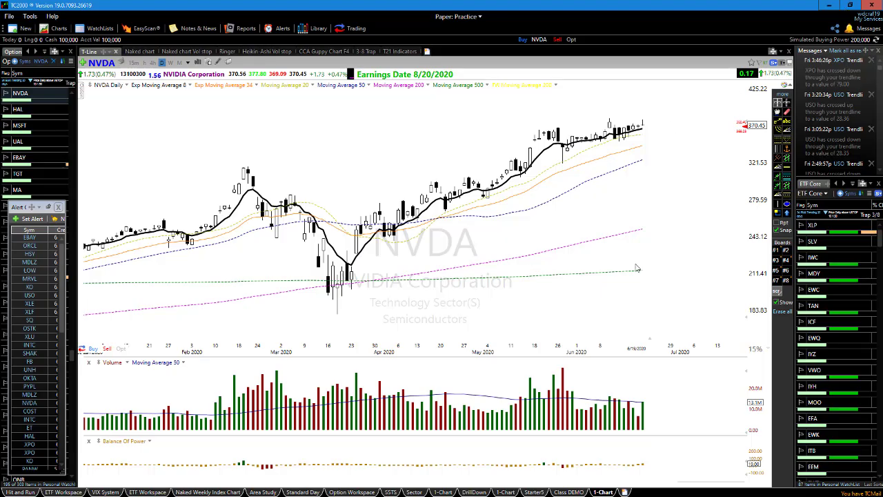
{"action": "scroll", "coordinate": [638, 268], "scroll_direction": "up", "scroll_amount": 2}
{"action": "scroll", "coordinate": [685, 221], "scroll_direction": "up", "scroll_amount": 1}
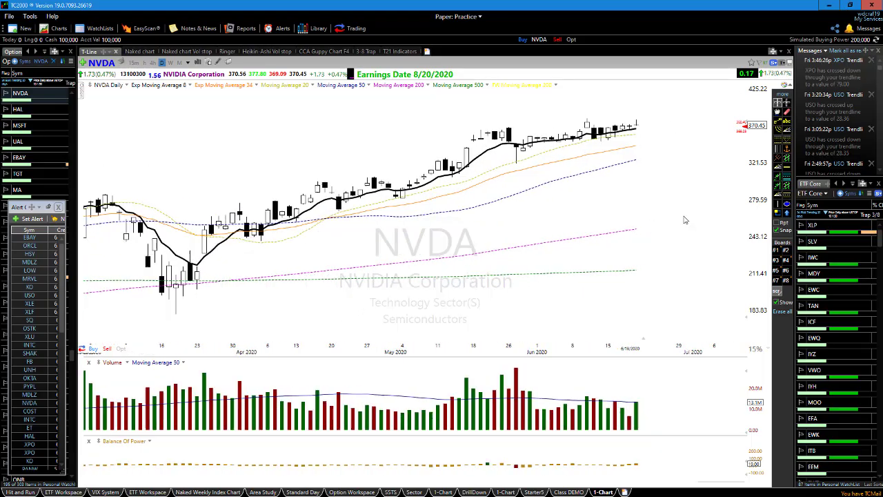
{"action": "left_click", "coordinate": [787, 168]}
{"action": "left_click", "coordinate": [688, 141]}
{"action": "left_click_drag", "start_coordinate": [690, 141], "coordinate": [694, 142]}
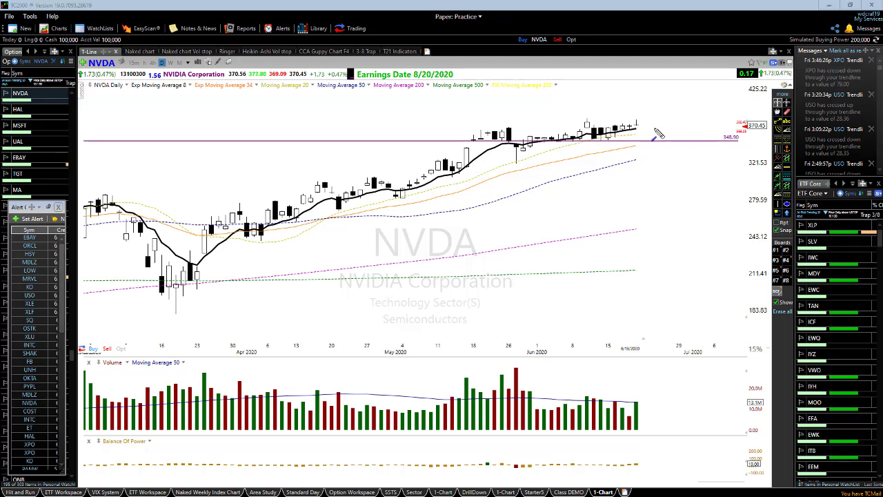
{"action": "left_click_drag", "start_coordinate": [636, 125], "coordinate": [643, 142]}
{"action": "key", "text": "ctrl+z"}
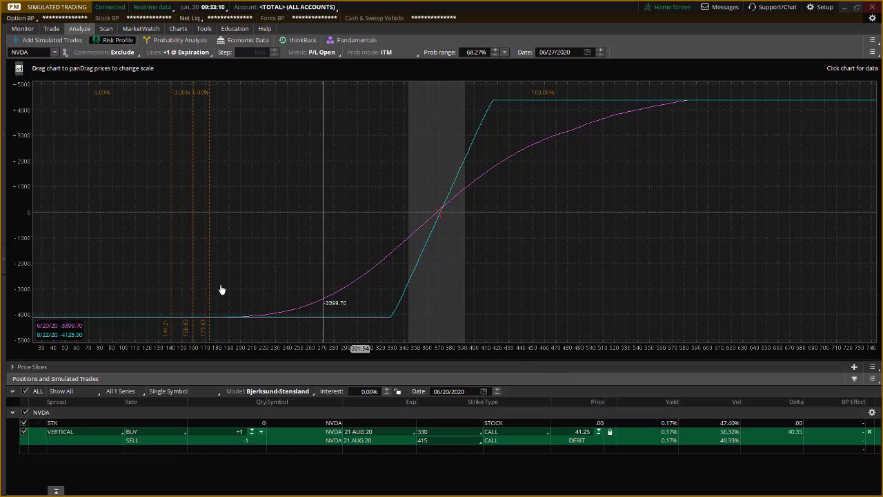
Remove the NVDA vertical from the simulated trades in thinkorswim and delete its pending order from order entry.
{"action": "left_click", "coordinate": [53, 39]}
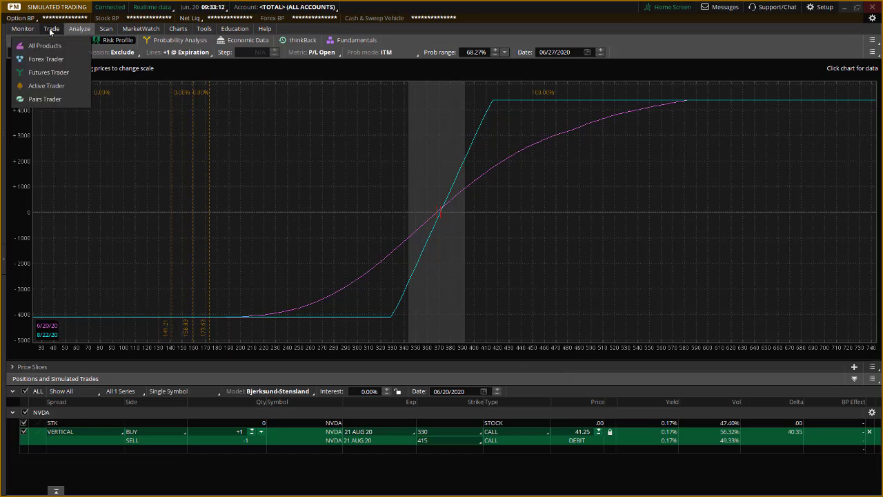
{"action": "left_click", "coordinate": [869, 431]}
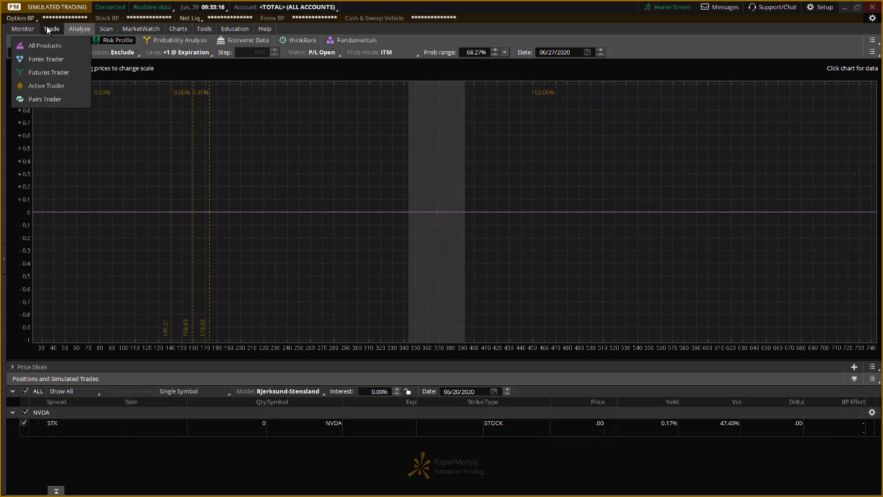
{"action": "left_click", "coordinate": [51, 28]}
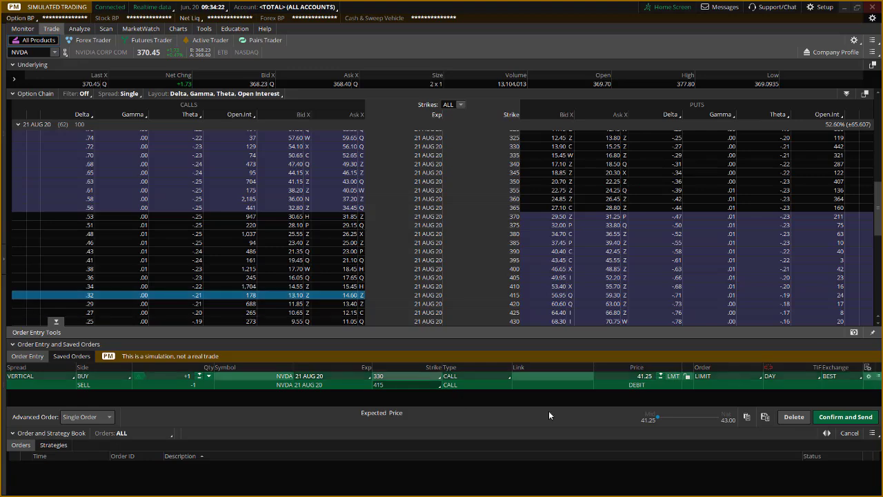
{"action": "left_click", "coordinate": [793, 417]}
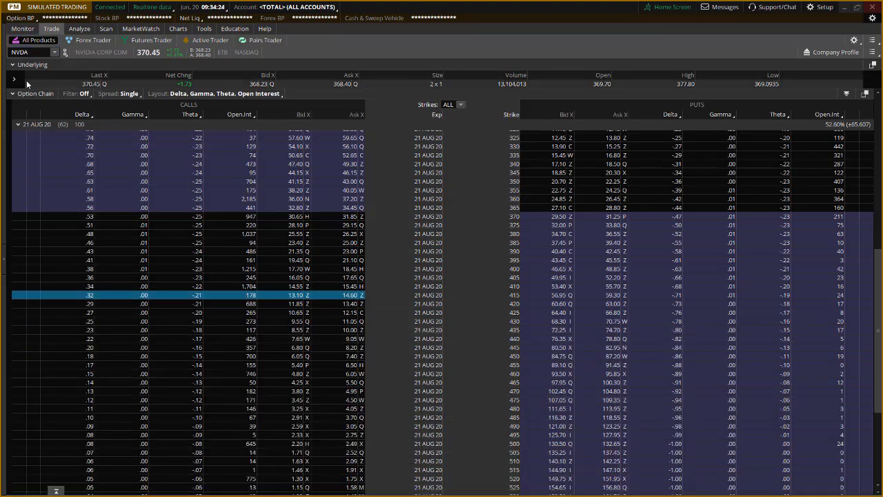
Load the option chain for KO.
{"action": "left_click", "coordinate": [27, 51]}
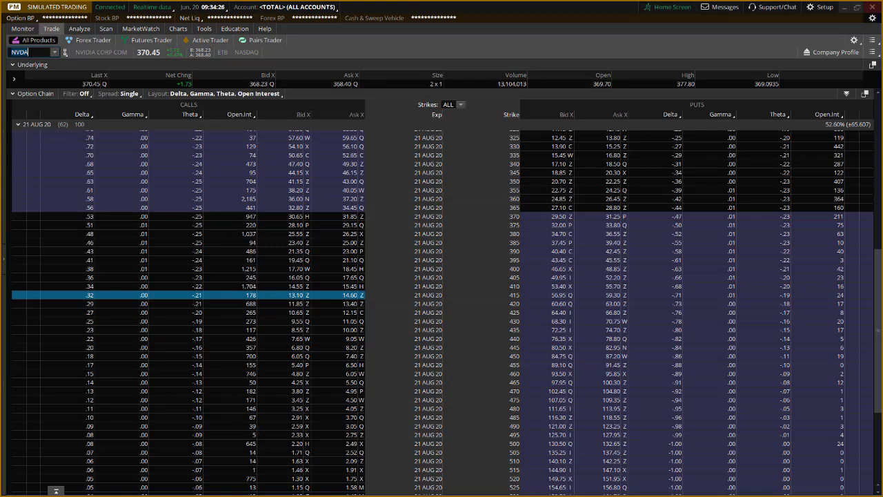
{"action": "type", "text": "KO"}
{"action": "key", "text": "Return"}
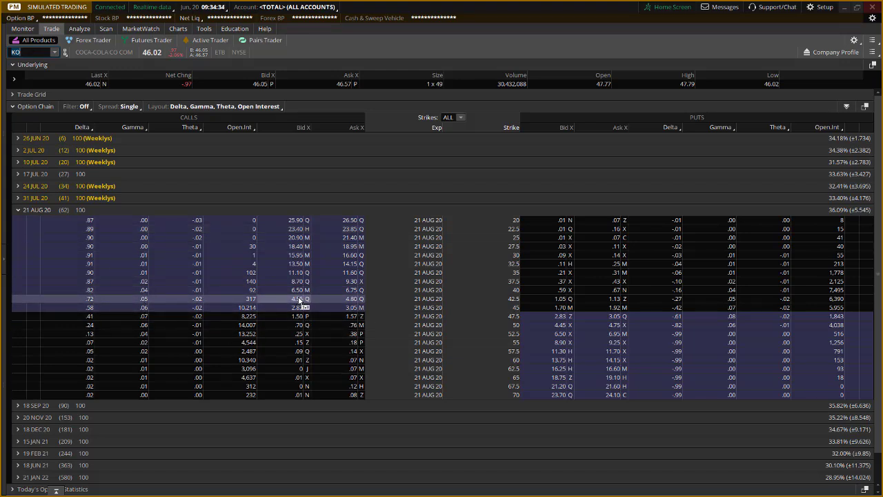
Build a 21 AUG 20 KO vertical order buying the 42.5 call and selling the 50 call.
{"action": "left_click", "coordinate": [354, 299]}
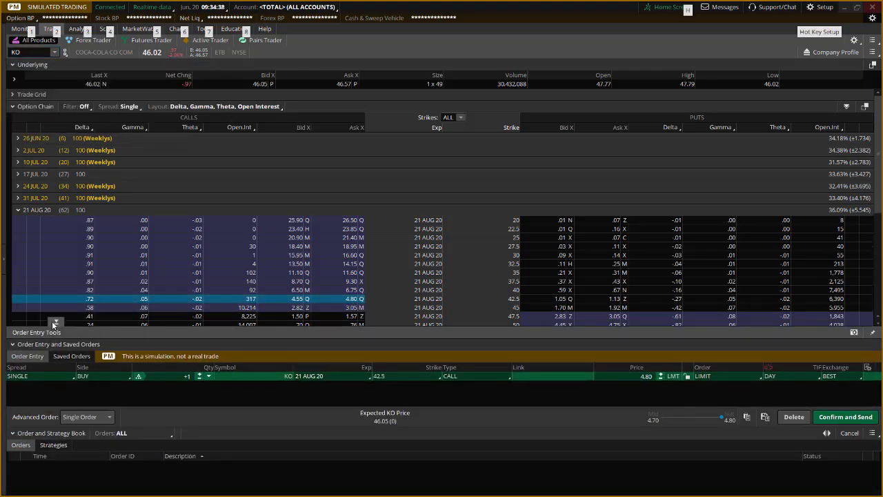
{"action": "left_click", "coordinate": [56, 343]}
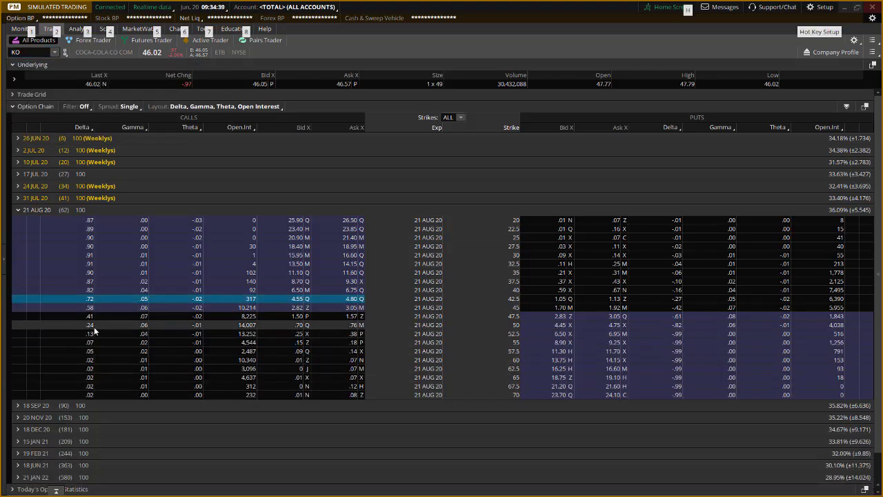
{"action": "left_click", "coordinate": [300, 325], "text": "ctrl"}
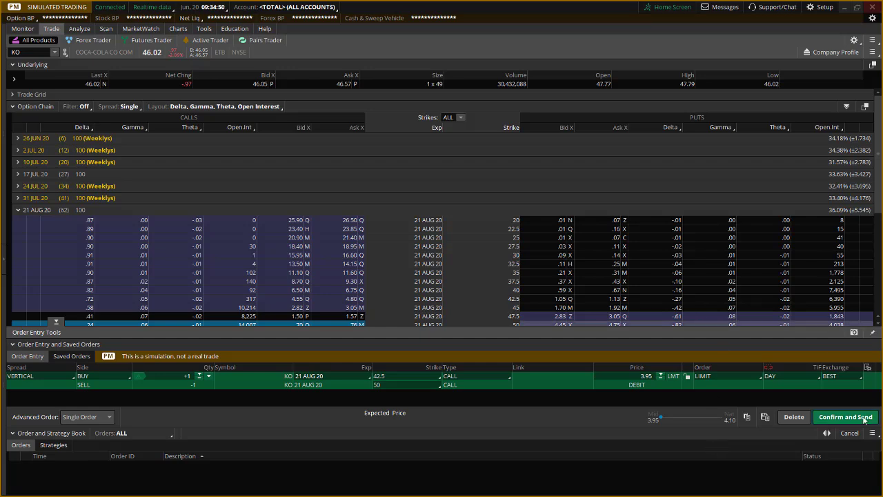
Review the break-even price, maximum profit and maximum loss in the KO vertical's order confirmation, then close it without sending.
{"action": "left_click", "coordinate": [840, 418]}
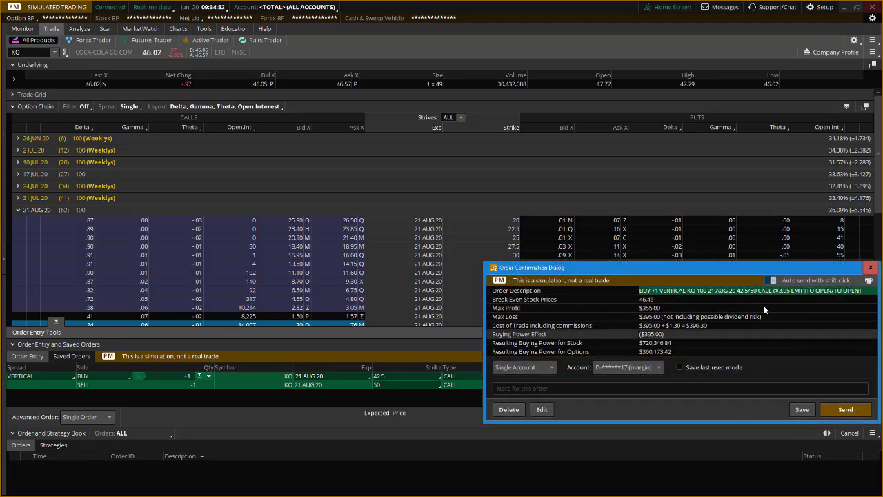
{"action": "left_click_drag", "start_coordinate": [767, 318], "coordinate": [499, 143]}
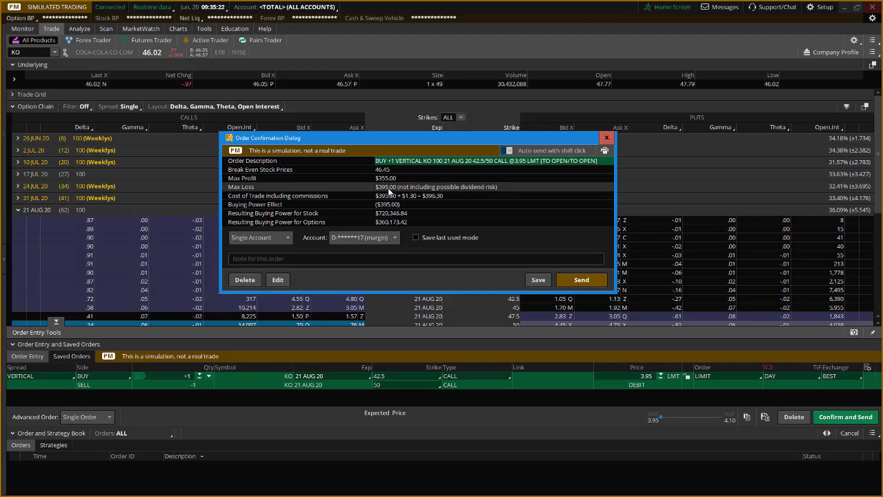
{"action": "left_click", "coordinate": [606, 138]}
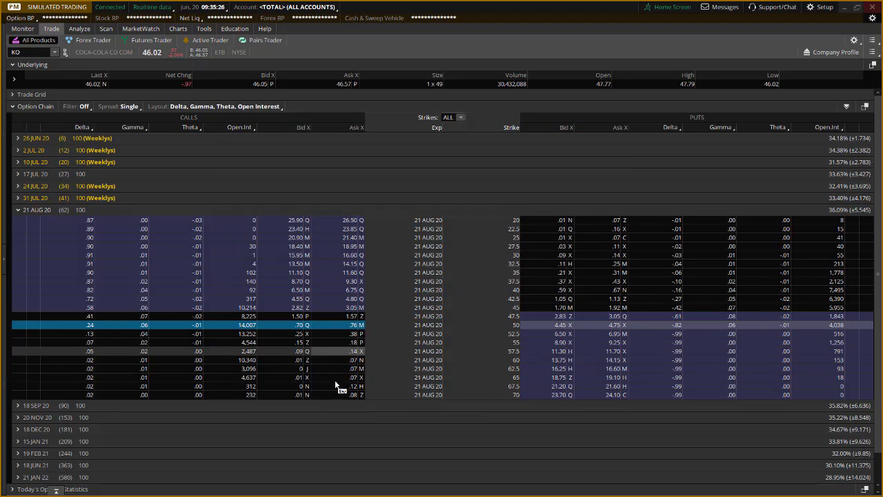
Load the option chain for NVDA.
{"action": "left_click", "coordinate": [27, 51]}
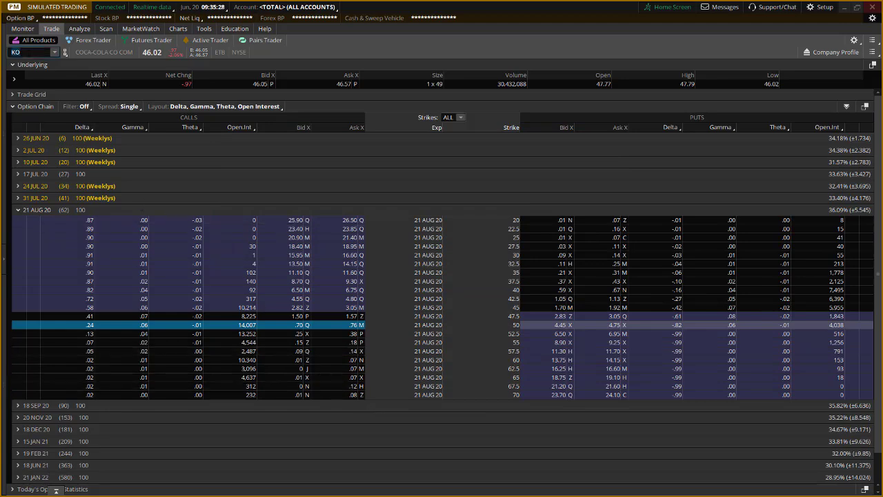
{"action": "type", "text": "NVDA"}
{"action": "key", "text": "Return"}
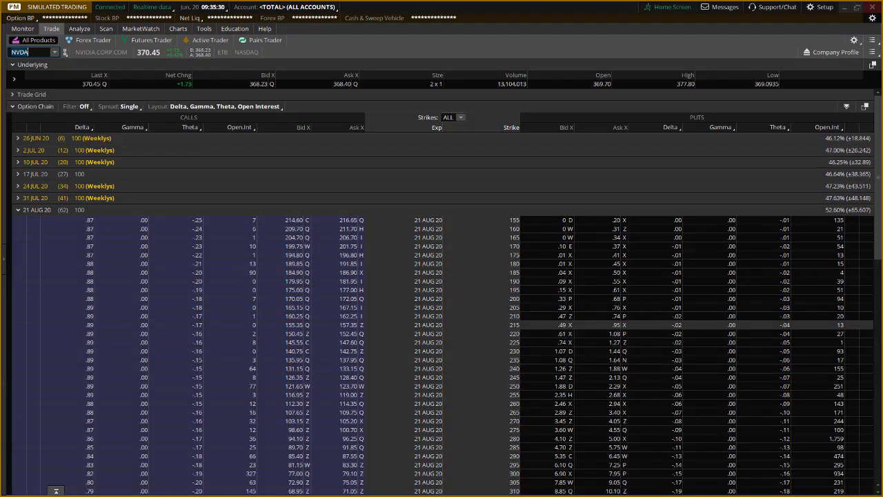
Build a 21 AUG 20 NVDA vertical order buying the 360 call and selling the 375 call.
{"action": "scroll", "coordinate": [321, 365], "scroll_direction": "down", "scroll_amount": 5}
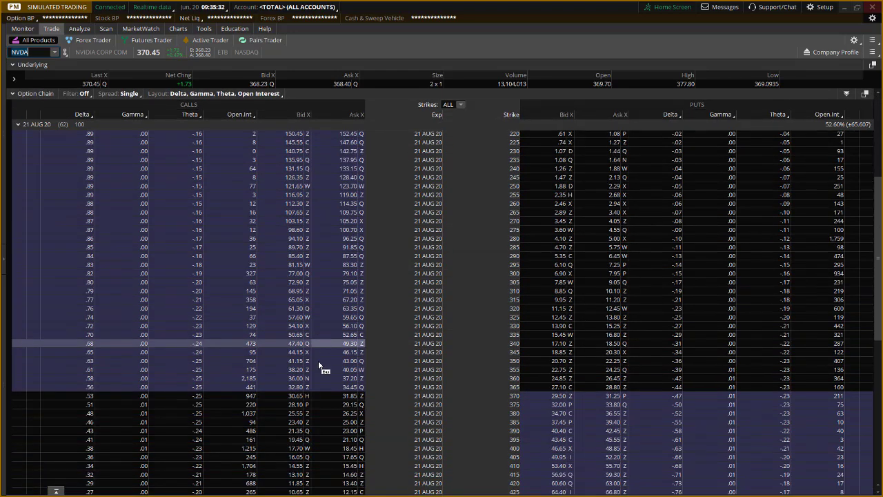
{"action": "scroll", "coordinate": [318, 360], "scroll_direction": "down", "scroll_amount": 2}
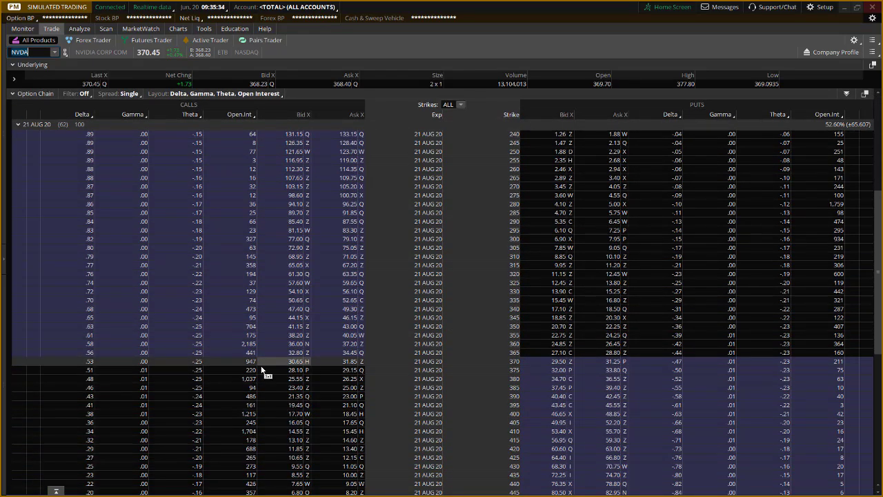
{"action": "key", "text": "ctrl"}
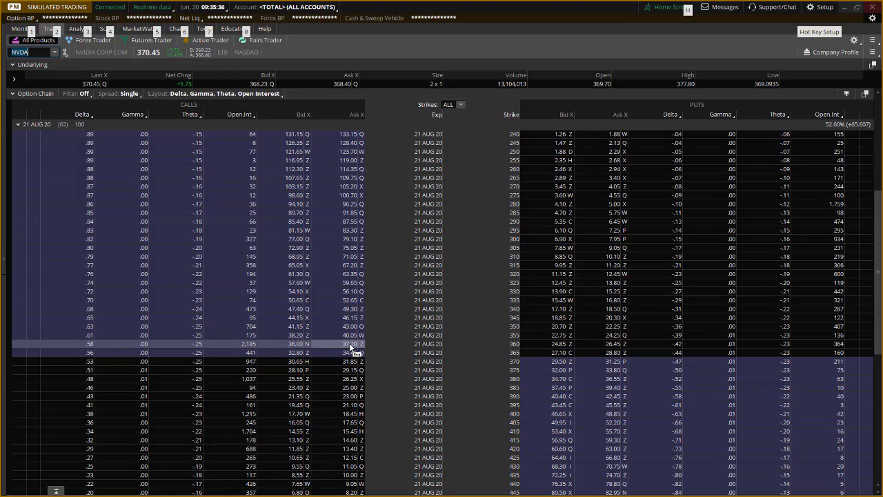
{"action": "left_click", "coordinate": [352, 343]}
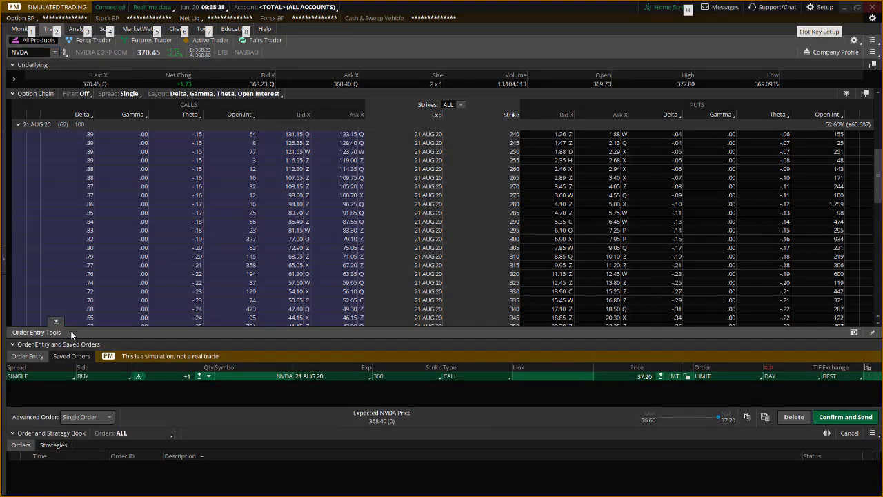
{"action": "left_click", "coordinate": [142, 335]}
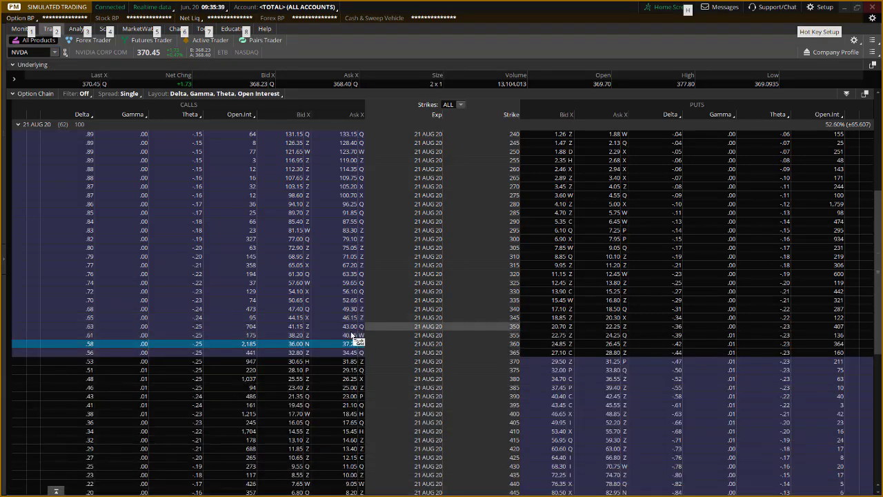
{"action": "left_click", "coordinate": [281, 376], "text": "ctrl"}
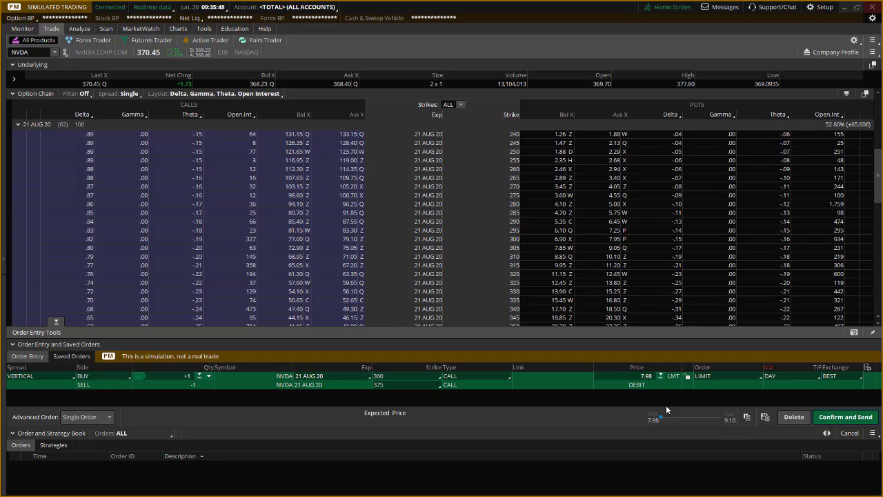
Review the order confirmation for the NVDA 360/375 call vertical, then close it and delete the order.
{"action": "left_click", "coordinate": [846, 416]}
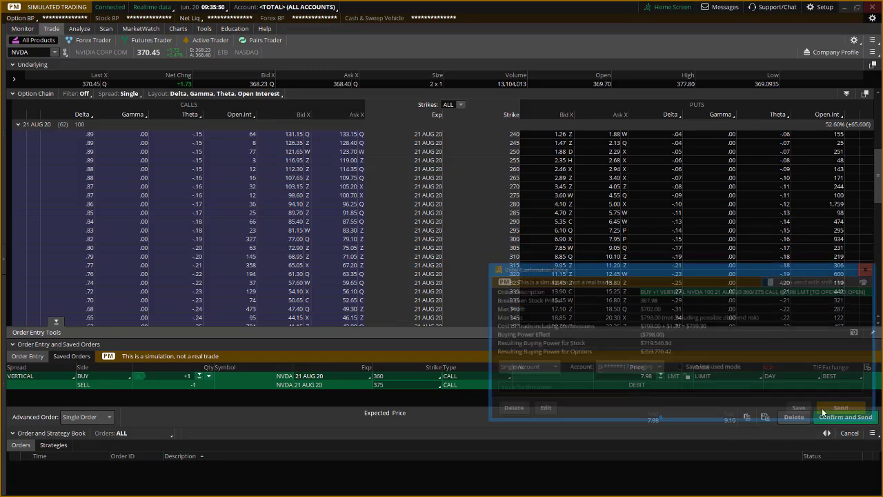
{"action": "left_click_drag", "start_coordinate": [734, 274], "coordinate": [499, 173]}
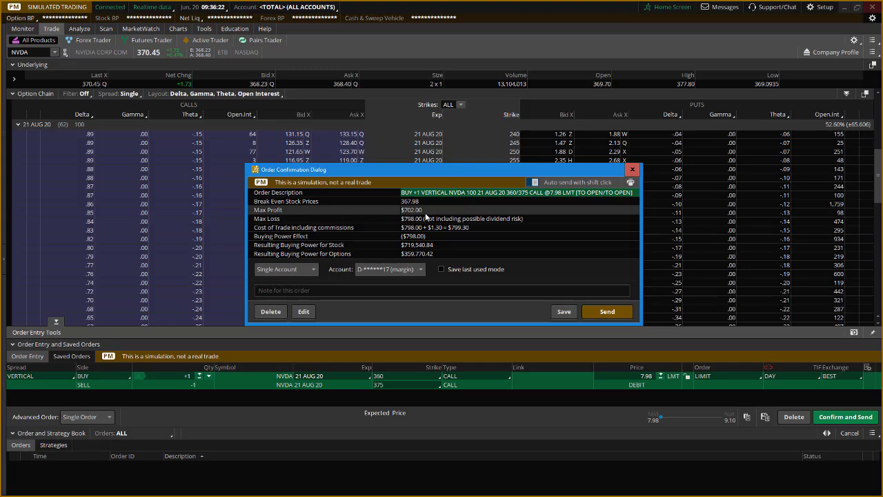
{"action": "left_click", "coordinate": [632, 169]}
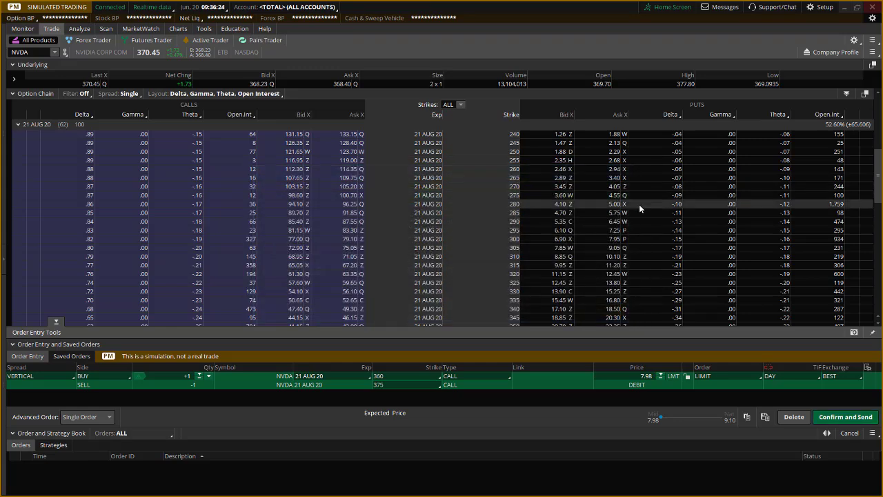
{"action": "left_click", "coordinate": [796, 418]}
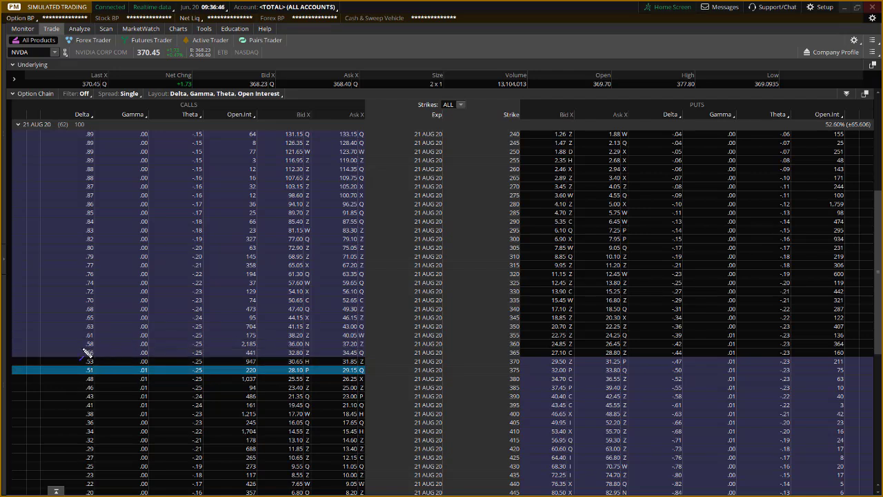
Mark the call deltas between the 360 and 375 strikes, then build an NVDA vertical buying the 335 call and selling the 370 call.
{"action": "mouse_move", "coordinate": [69, 344]}
{"action": "left_mouse_down"}
{"action": "mouse_move", "coordinate": [88, 344]}
{"action": "mouse_move", "coordinate": [88, 372]}
{"action": "left_mouse_up"}
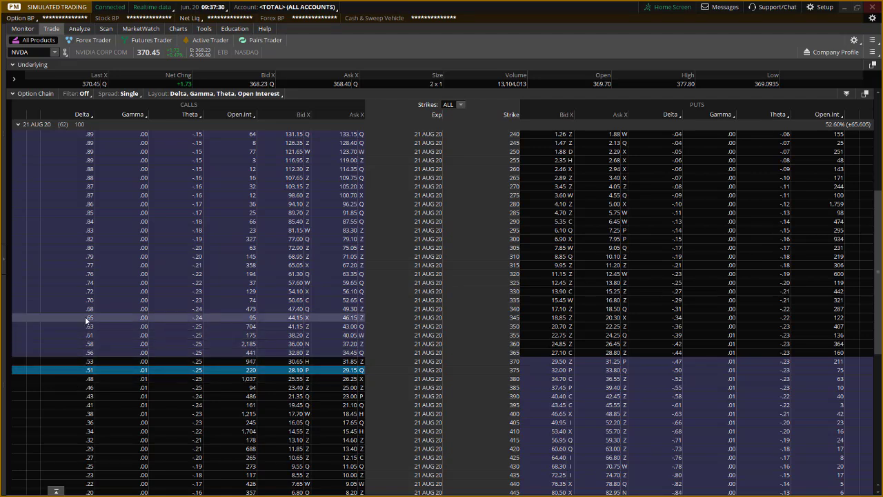
{"action": "left_click", "coordinate": [351, 302]}
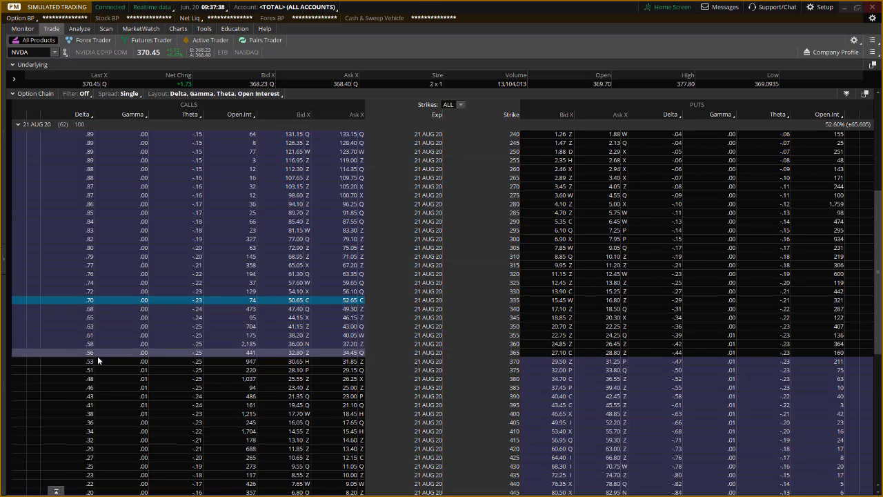
{"action": "left_click", "coordinate": [293, 361], "text": "ctrl"}
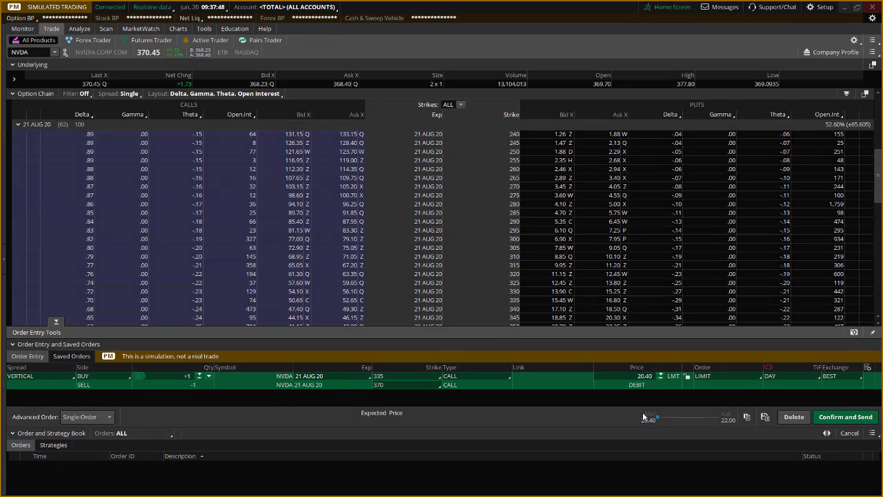
Examine the NVDA call deltas at higher strikes, then delete the pending 335/370 vertical order.
{"action": "scroll", "coordinate": [262, 289], "scroll_direction": "down", "scroll_amount": 3}
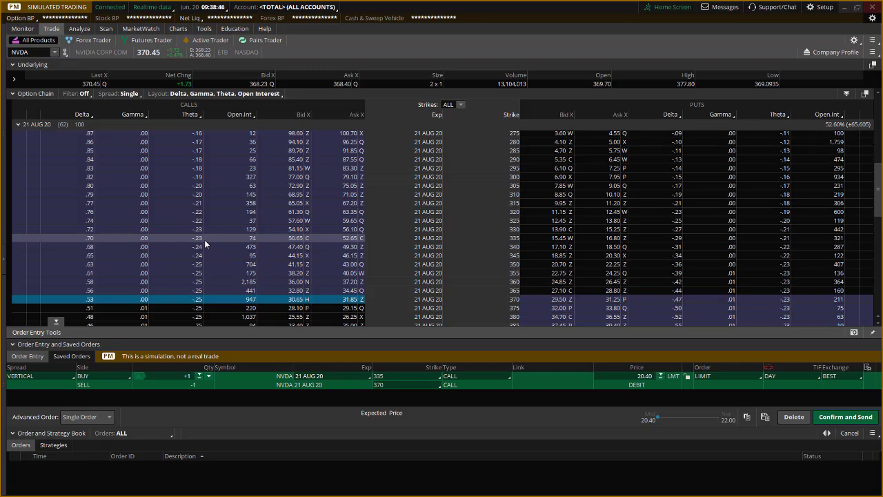
{"action": "scroll", "coordinate": [204, 240], "scroll_direction": "down", "scroll_amount": 3}
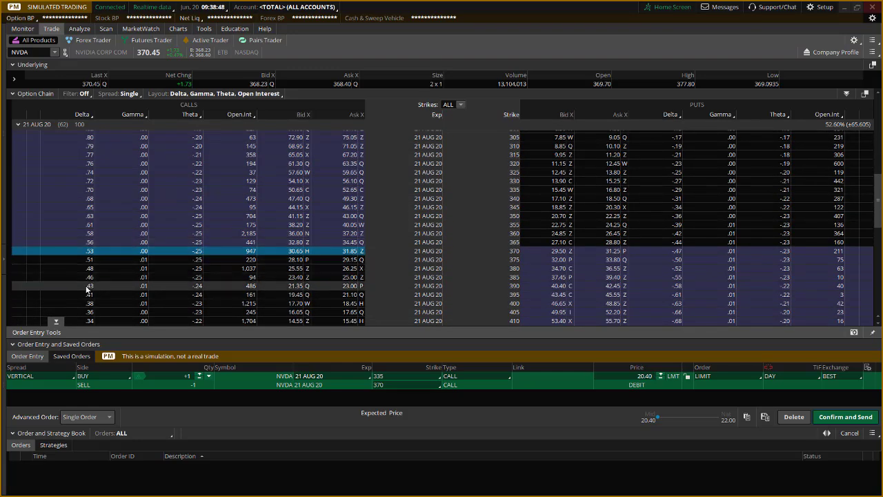
{"action": "scroll", "coordinate": [131, 313], "scroll_direction": "down", "scroll_amount": 1}
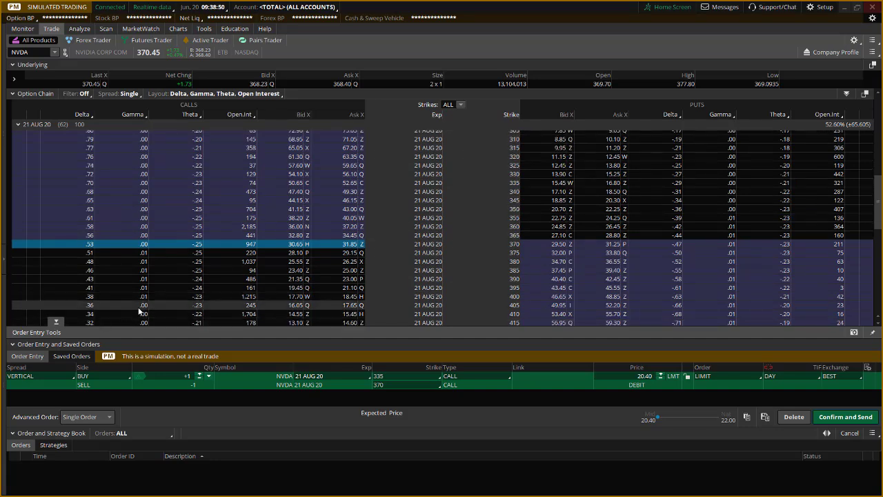
{"action": "scroll", "coordinate": [138, 311], "scroll_direction": "down", "scroll_amount": 1}
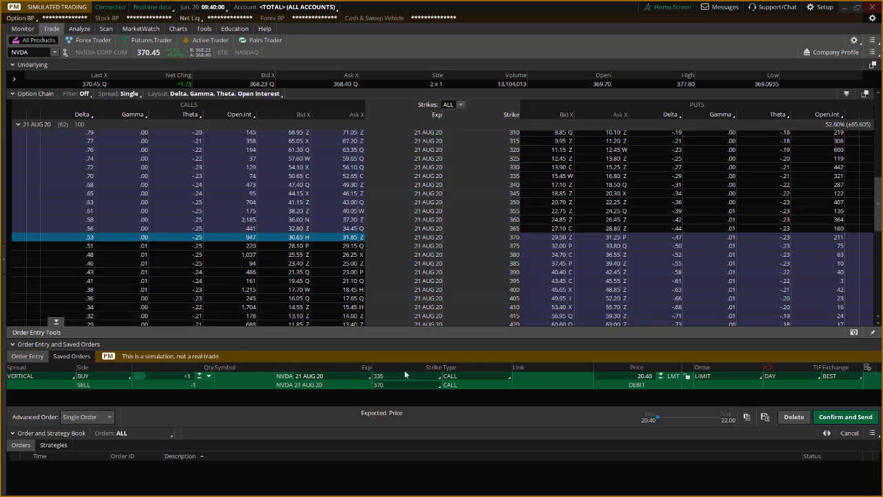
{"action": "left_click", "coordinate": [793, 417]}
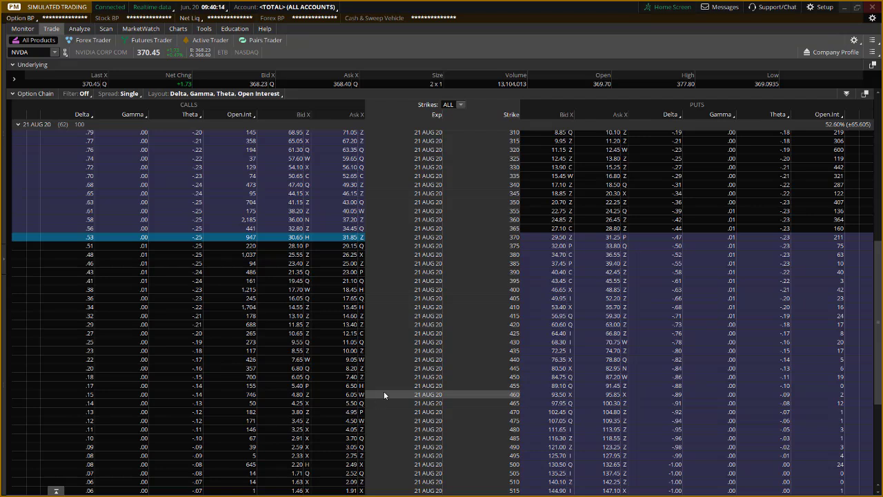
Switch to TC2000, show the Naked chart layout and load the XLE daily chart.
{"action": "left_click", "coordinate": [842, 9]}
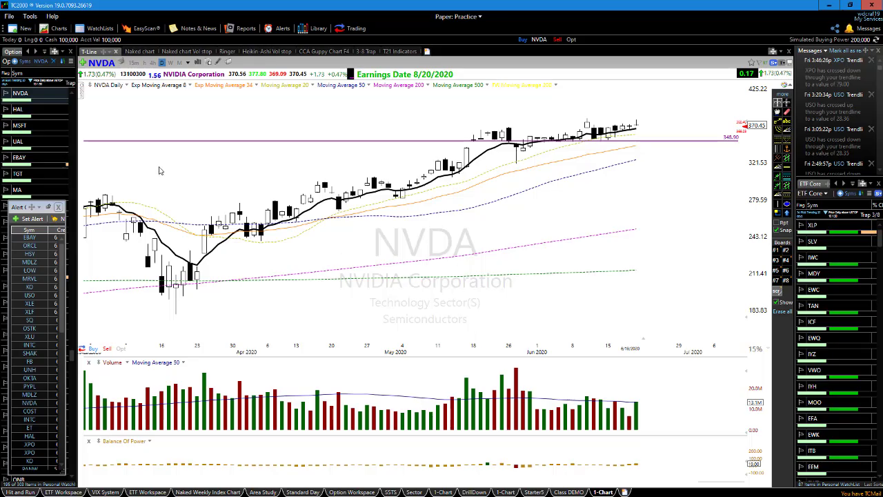
{"action": "left_click", "coordinate": [126, 51]}
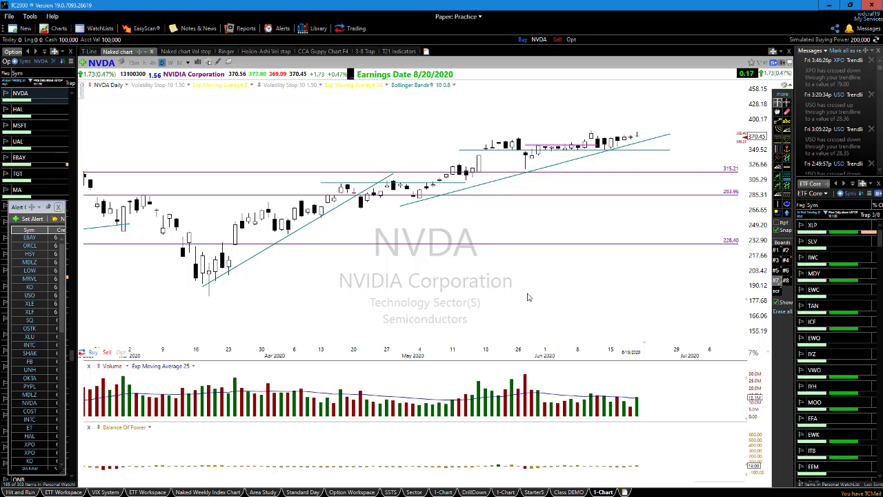
{"action": "type", "text": "XLE"}
{"action": "key", "text": "Return"}
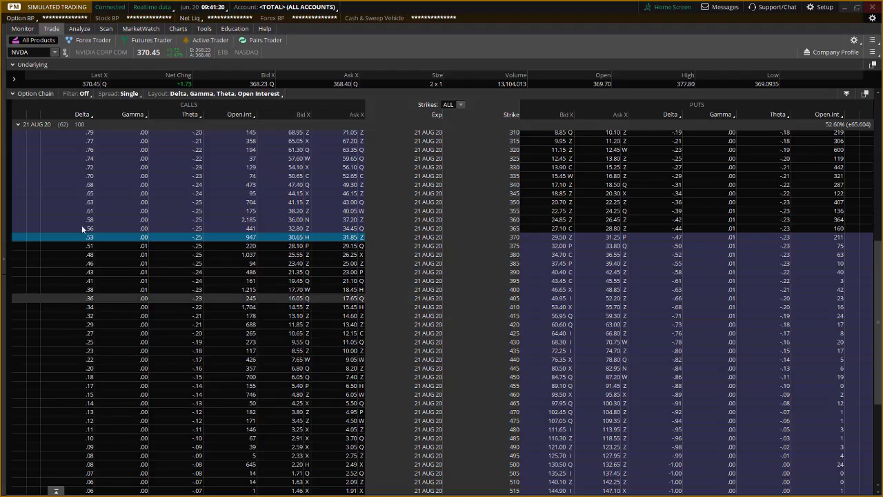
Switch to thinkorswim, load the XLE option chain and create a buy order for the 21 AUG 20 36 call.
{"action": "left_click", "coordinate": [21, 52]}
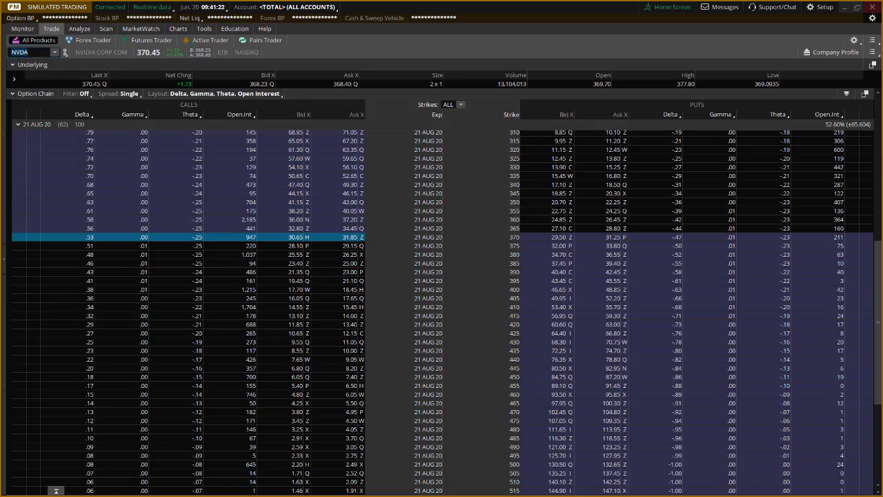
{"action": "type", "text": "XLE"}
{"action": "key", "text": "Return"}
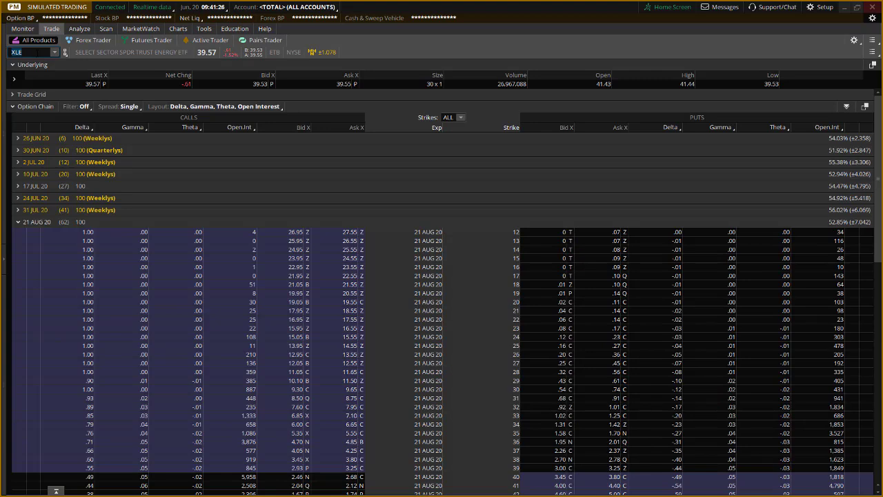
{"action": "scroll", "coordinate": [244, 429], "scroll_direction": "down", "scroll_amount": 5}
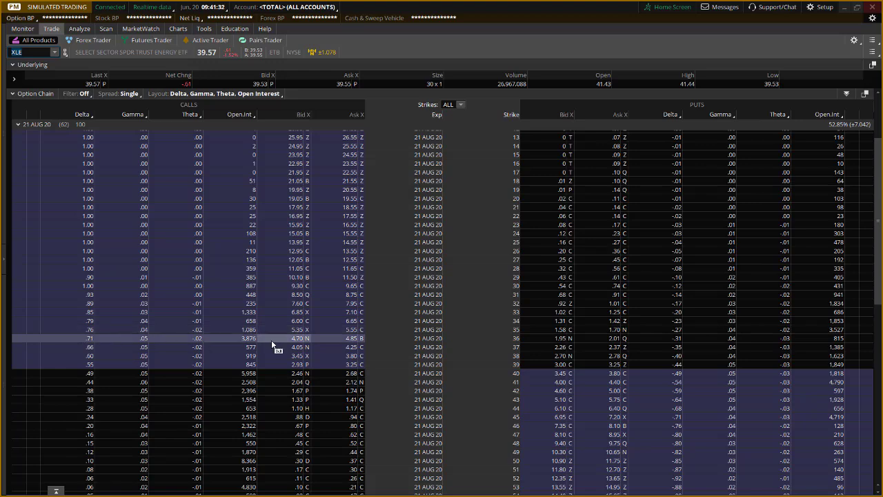
{"action": "left_click", "coordinate": [352, 339]}
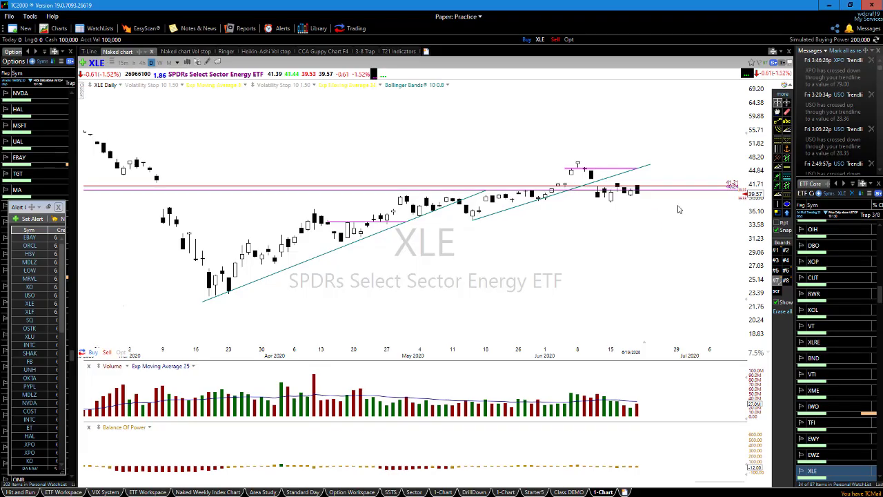
Check the level near 37.94 on the XLE chart in TC2000 and temporarily mark the late-April price move with arrows.
{"action": "left_click_drag", "start_coordinate": [677, 204], "coordinate": [677, 201]}
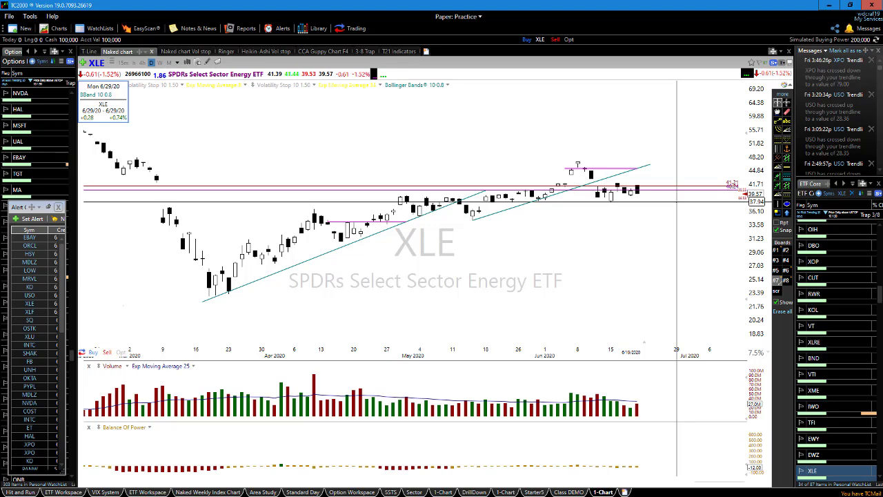
{"action": "left_click_drag", "start_coordinate": [677, 200], "coordinate": [679, 204]}
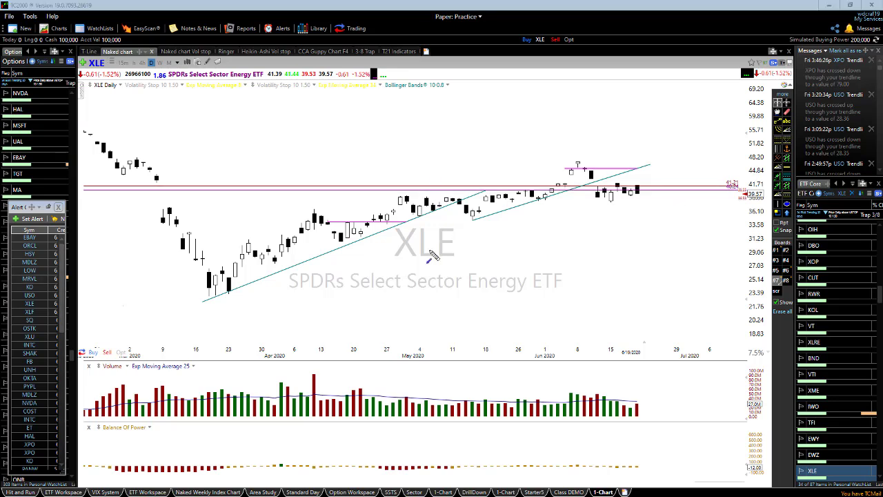
{"action": "left_click_drag", "start_coordinate": [411, 321], "coordinate": [388, 224]}
{"action": "left_click_drag", "start_coordinate": [388, 227], "coordinate": [434, 228]}
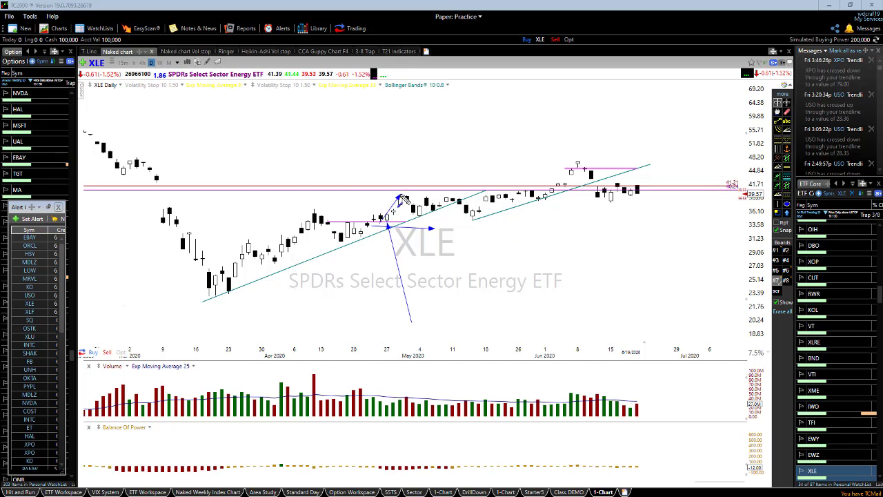
{"action": "left_click_drag", "start_coordinate": [388, 222], "coordinate": [400, 199]}
{"action": "key", "text": "Delete"}
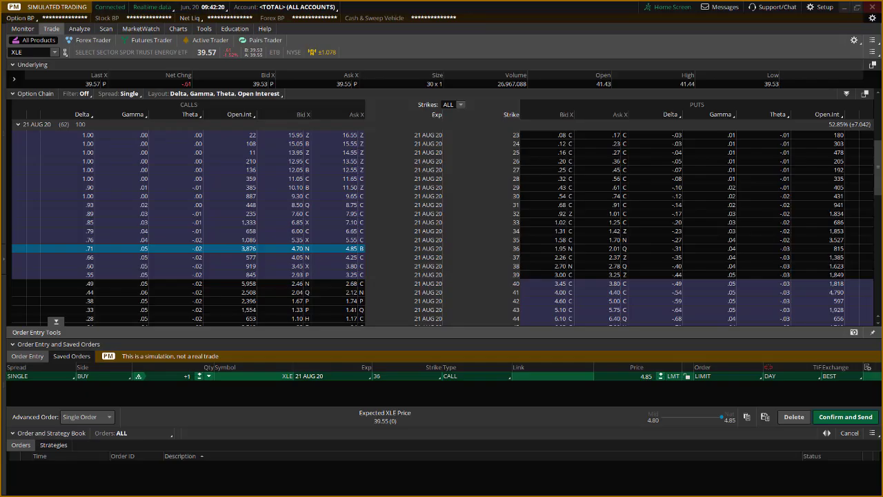
Examine the XLE 21 AUG 20 call deltas around and above the 36 strike, collapsing and reopening that expiration.
{"action": "scroll", "coordinate": [388, 288], "scroll_direction": "down", "scroll_amount": 3}
{"action": "scroll", "coordinate": [300, 320], "scroll_direction": "down", "scroll_amount": 1}
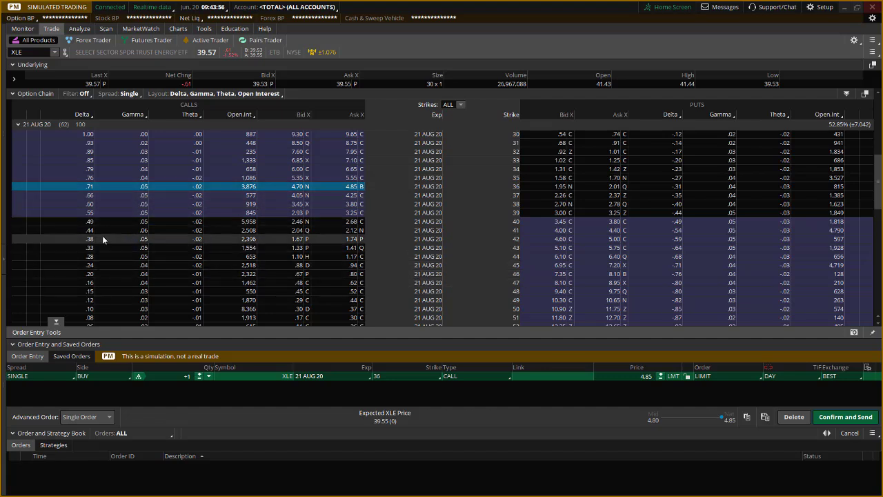
{"action": "left_click", "coordinate": [18, 125]}
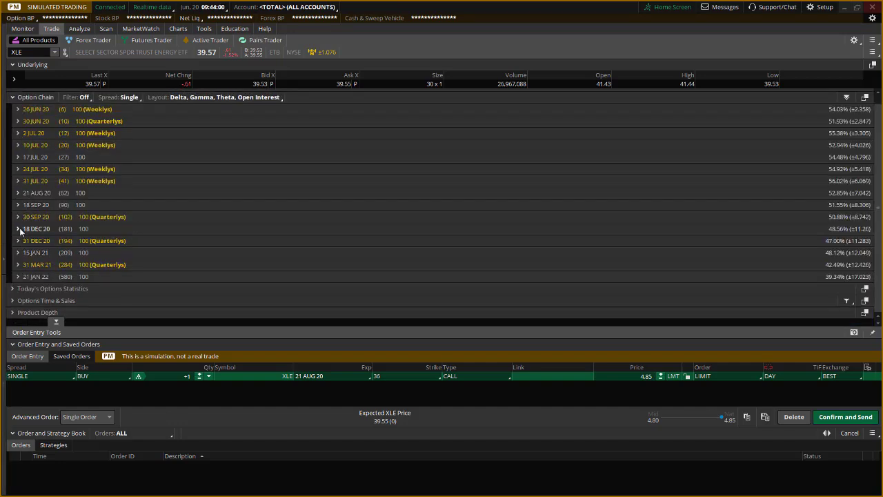
{"action": "left_click", "coordinate": [17, 193]}
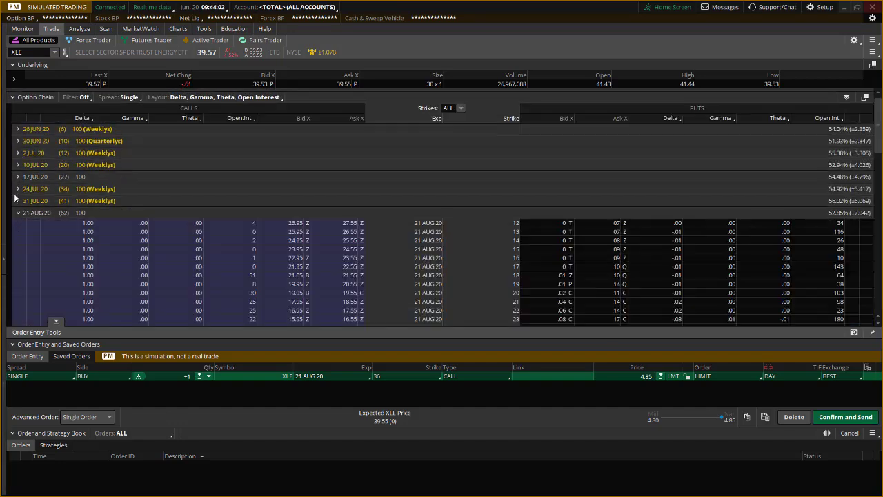
{"action": "scroll", "coordinate": [303, 276], "scroll_direction": "down", "scroll_amount": 1}
{"action": "scroll", "coordinate": [345, 252], "scroll_direction": "down", "scroll_amount": 6}
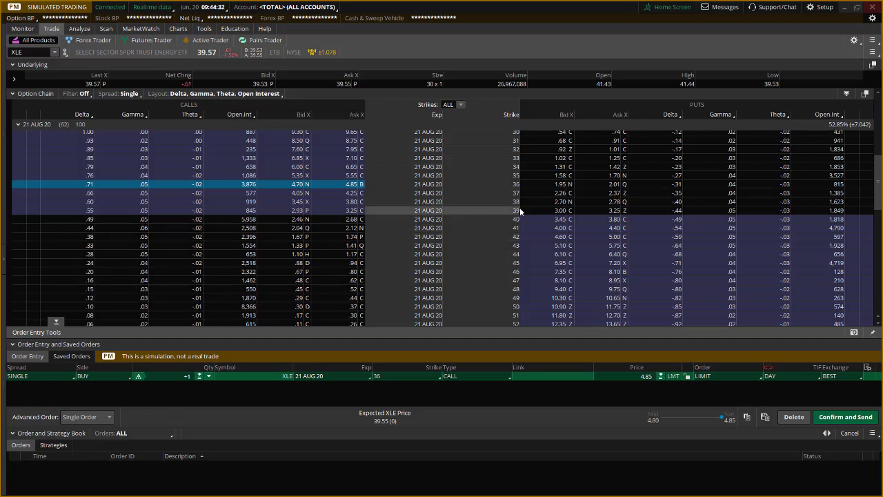
Switch to TC2000, temporarily mark the late-April XLE price move with arrows and a dollar sign, and erase the marks.
{"action": "left_click", "coordinate": [843, 7]}
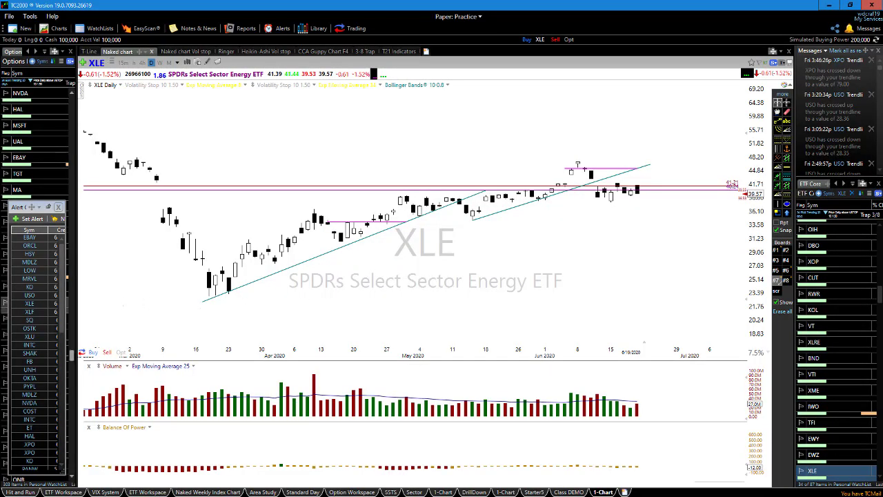
{"action": "key", "text": "ctrl+2"}
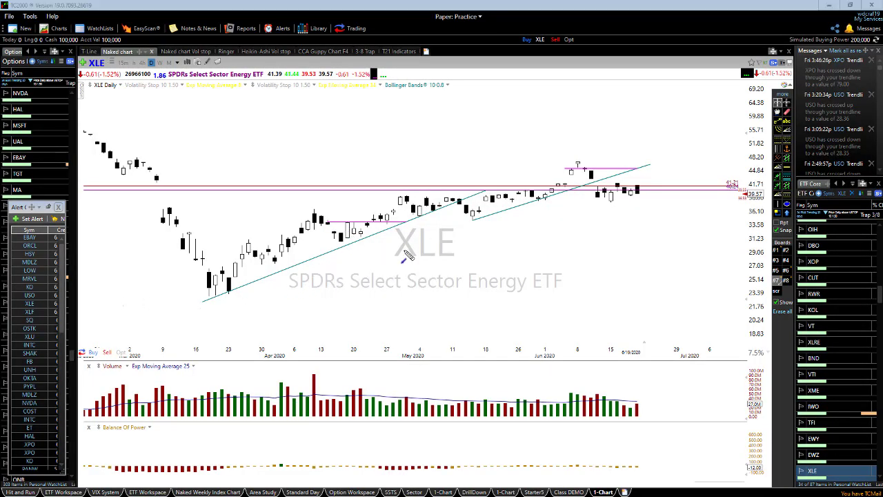
{"action": "left_click_drag", "start_coordinate": [387, 225], "coordinate": [402, 255]}
{"action": "left_click_drag", "start_coordinate": [374, 226], "coordinate": [436, 228]}
{"action": "mouse_move", "coordinate": [380, 219]}
{"action": "left_mouse_down"}
{"action": "mouse_move", "coordinate": [396, 203]}
{"action": "mouse_move", "coordinate": [375, 180]}
{"action": "mouse_move", "coordinate": [436, 178]}
{"action": "left_mouse_up"}
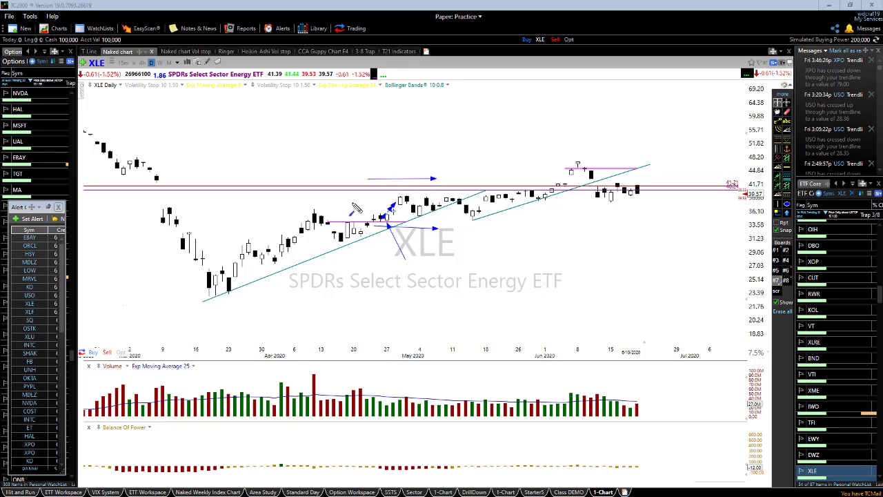
{"action": "mouse_move", "coordinate": [404, 192]}
{"action": "left_mouse_down"}
{"action": "mouse_move", "coordinate": [418, 178]}
{"action": "mouse_move", "coordinate": [367, 181]}
{"action": "mouse_move", "coordinate": [376, 182]}
{"action": "left_mouse_up"}
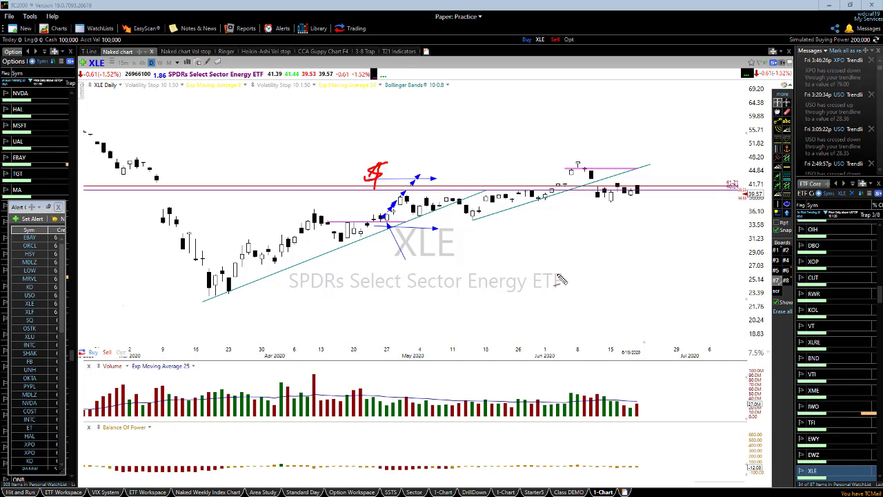
{"action": "key", "text": "e"}
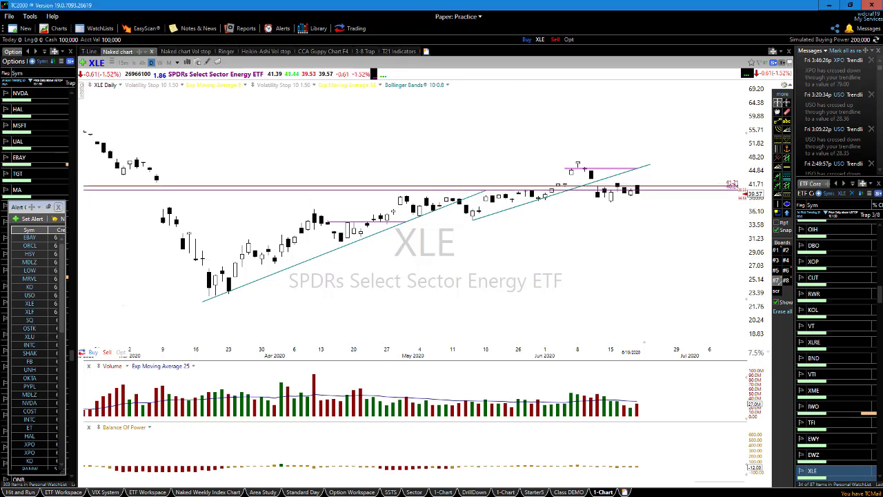
Load the GLD chart on the weekly timeframe, enlarged around the recent price bars.
{"action": "type", "text": "GLD"}
{"action": "key", "text": "Return"}
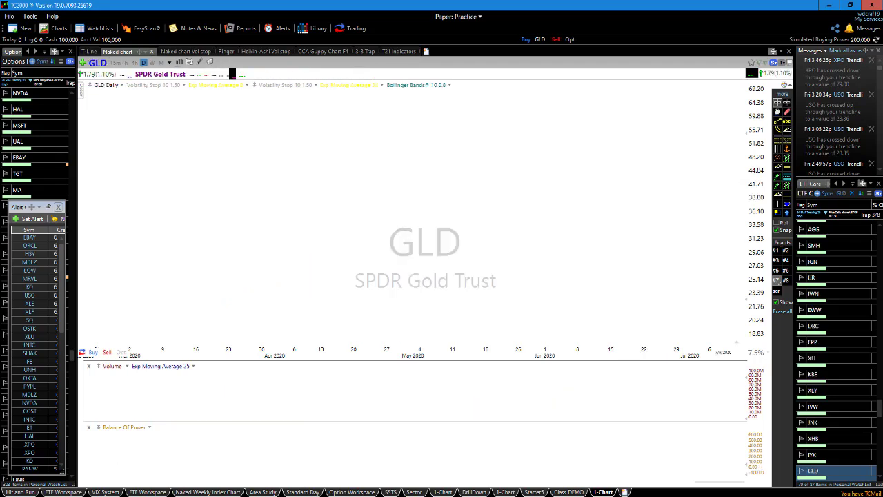
{"action": "key", "text": "w"}
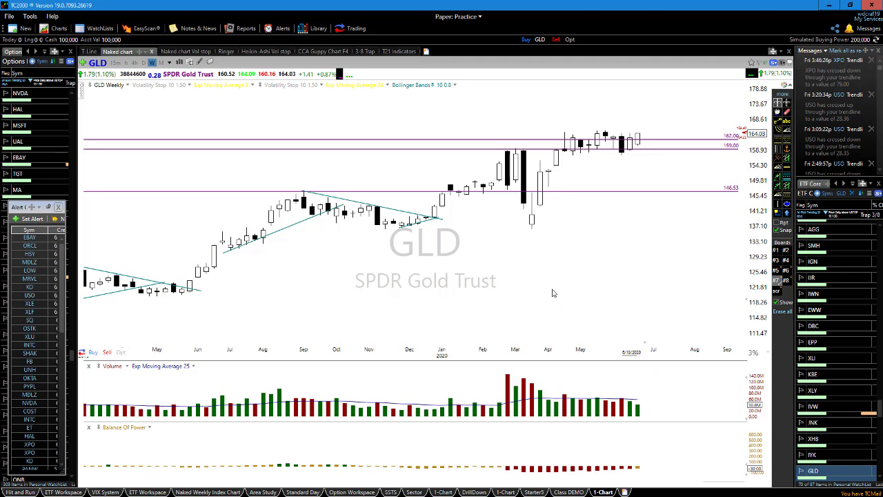
{"action": "scroll", "coordinate": [552, 266], "scroll_direction": "up", "scroll_amount": 2}
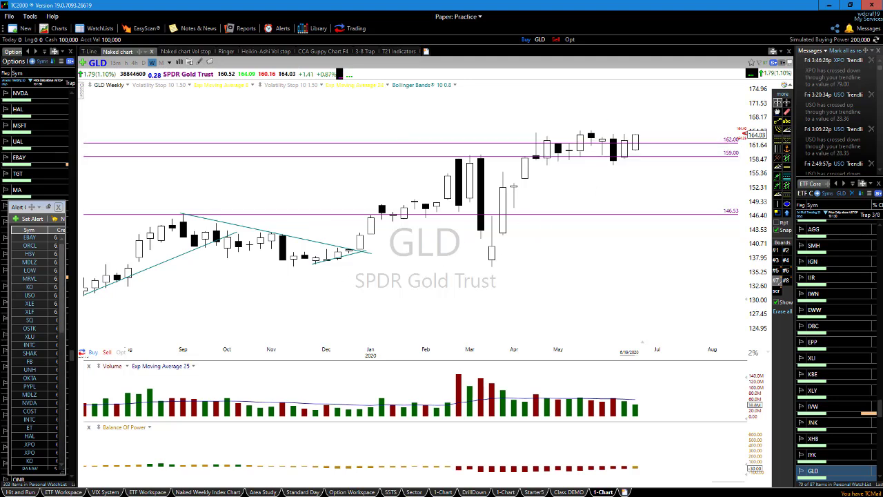
Temporarily mark the resistance across the recent GLD weekly highs and a possible upward breakout with arrows, then clear the marks.
{"action": "left_click_drag", "start_coordinate": [622, 157], "coordinate": [657, 127]}
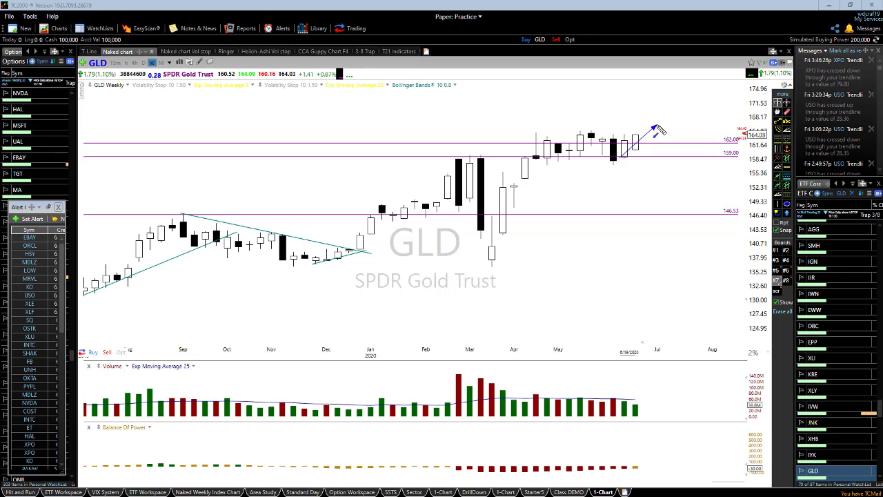
{"action": "key", "text": "ctrl+z"}
{"action": "left_click_drag", "start_coordinate": [640, 143], "coordinate": [653, 126]}
{"action": "left_click_drag", "start_coordinate": [524, 131], "coordinate": [690, 141]}
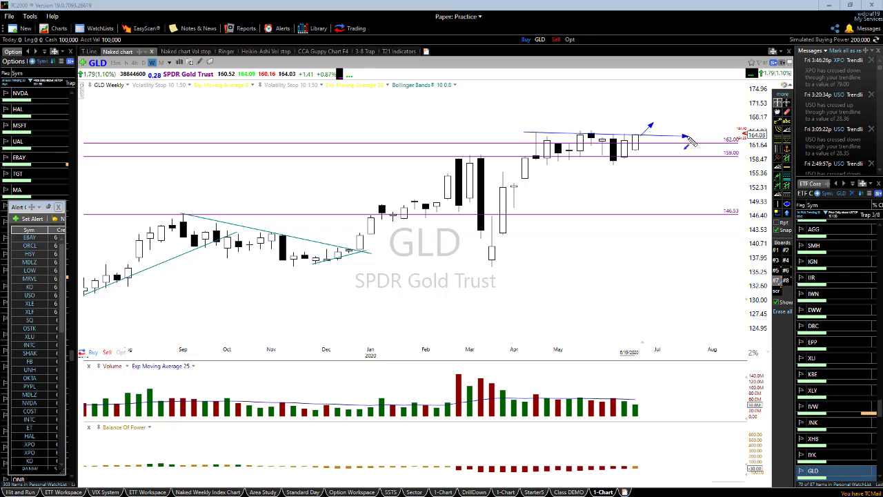
{"action": "left_click_drag", "start_coordinate": [625, 77], "coordinate": [673, 81]}
{"action": "key", "text": "Delete"}
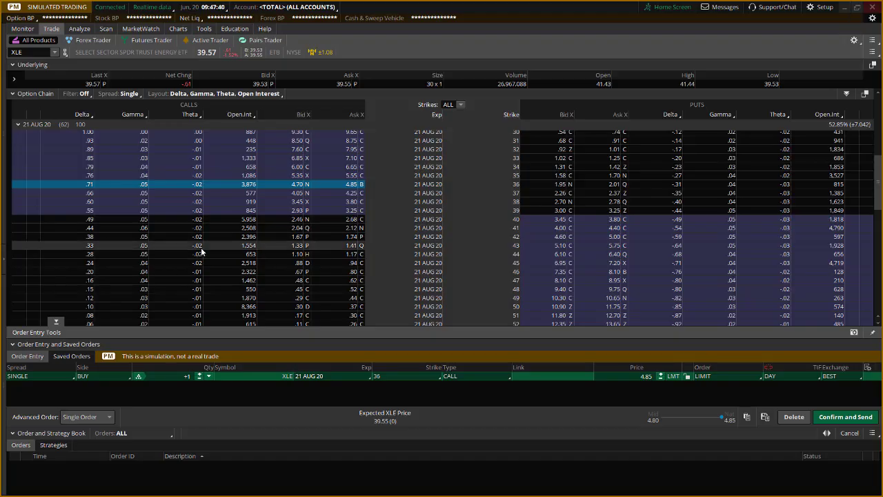
Delete the pending XLE 36 call order and load the GLD option chain.
{"action": "left_click", "coordinate": [794, 417]}
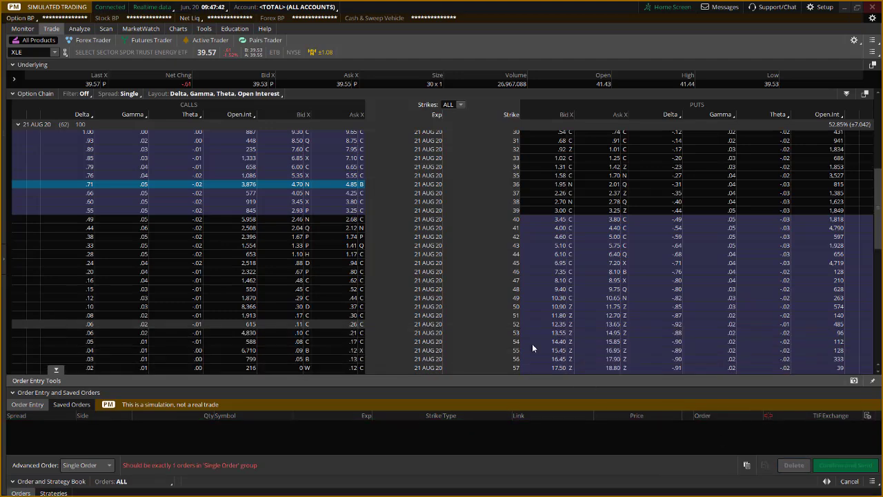
{"action": "left_click", "coordinate": [25, 53]}
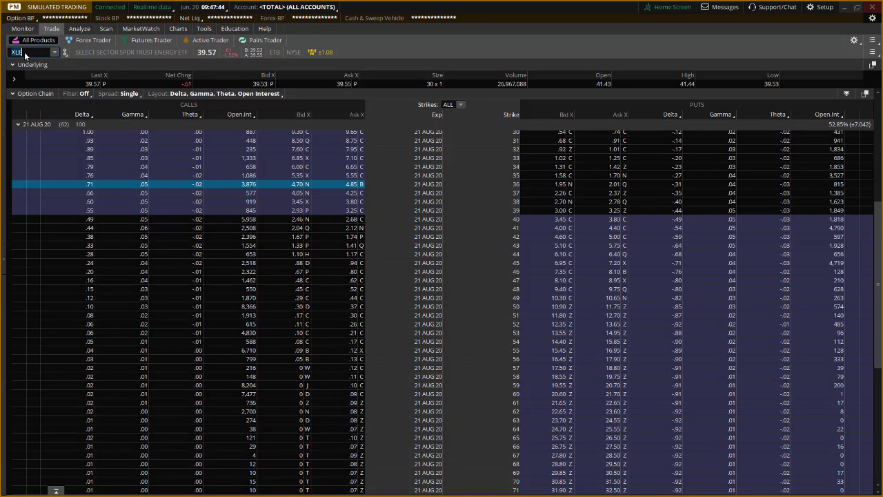
{"action": "type", "text": "GLD"}
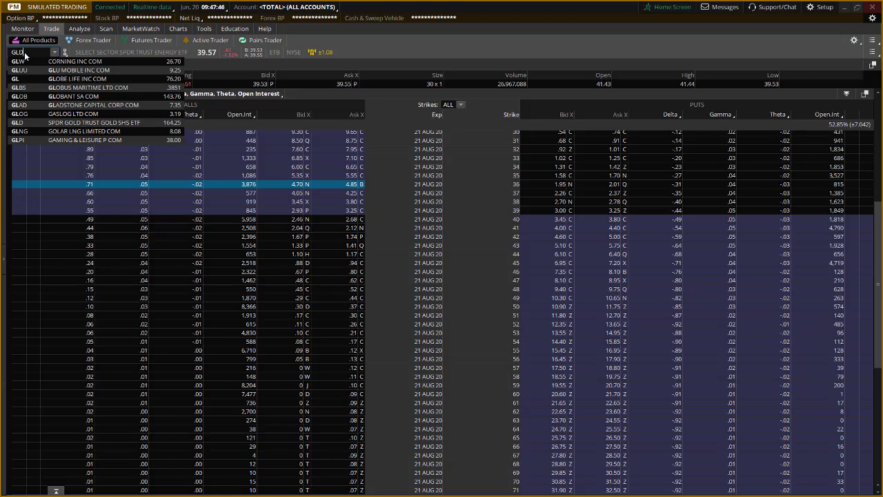
{"action": "key", "text": "Return"}
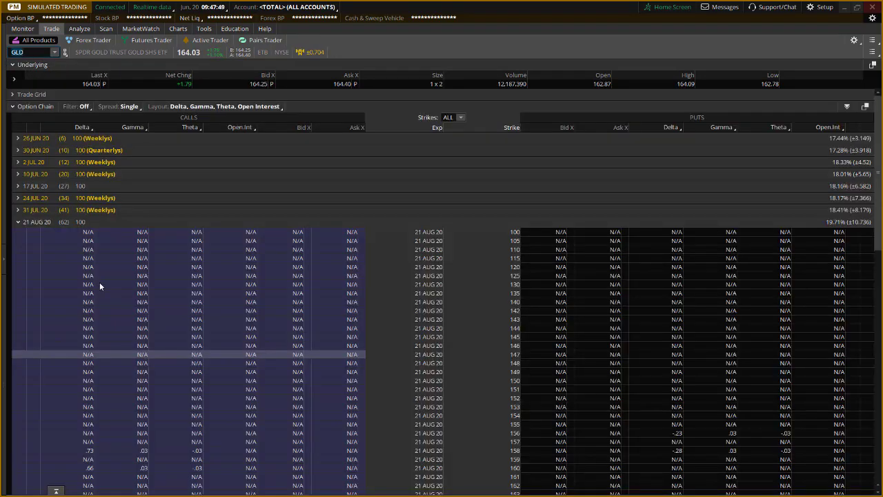
Open the GLD 15 JAN 21 expiration instead of 21 AUG 20 and examine its call deltas and open interest near the money.
{"action": "left_click", "coordinate": [18, 222]}
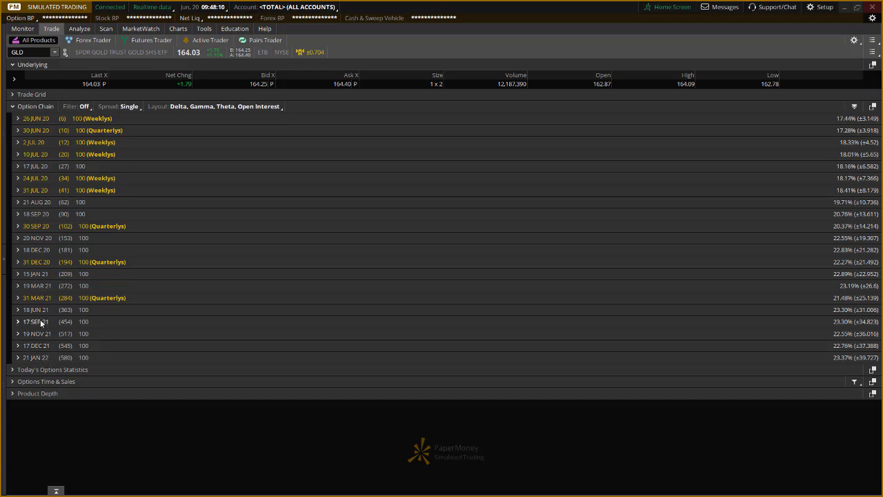
{"action": "left_click", "coordinate": [31, 274]}
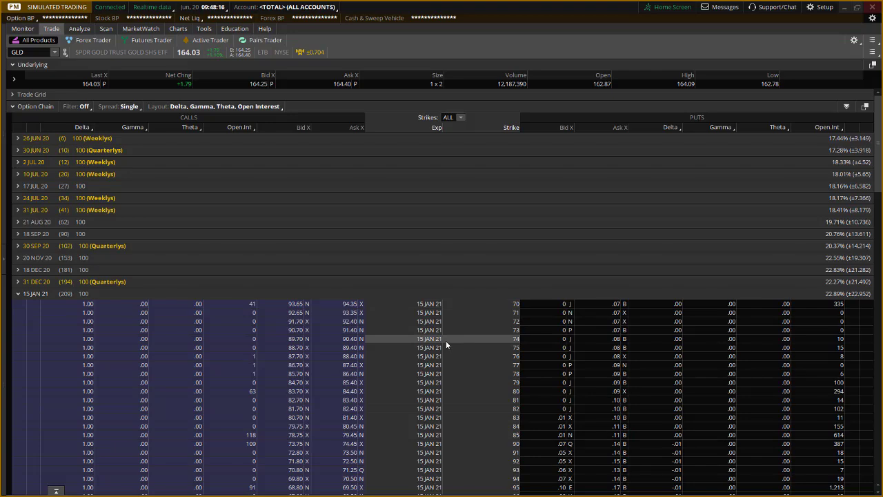
{"action": "scroll", "coordinate": [444, 340], "scroll_direction": "down", "scroll_amount": 2}
{"action": "scroll", "coordinate": [439, 339], "scroll_direction": "down", "scroll_amount": 14}
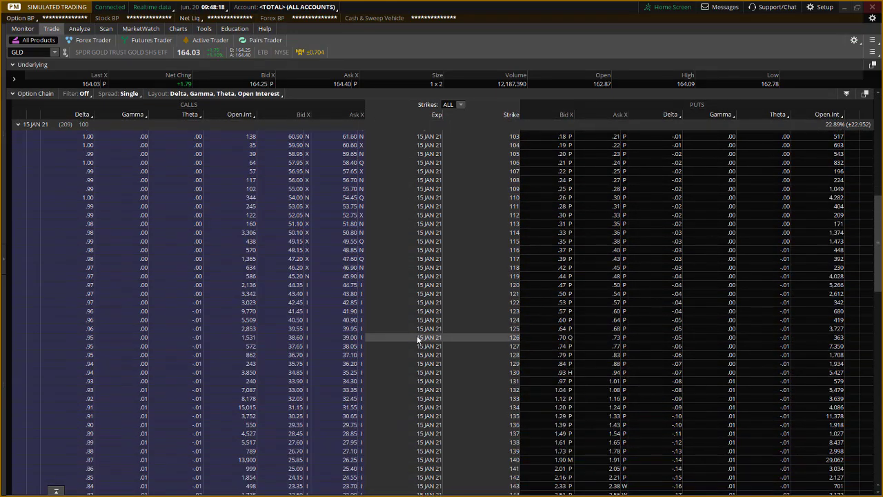
{"action": "scroll", "coordinate": [402, 335], "scroll_direction": "down", "scroll_amount": 7}
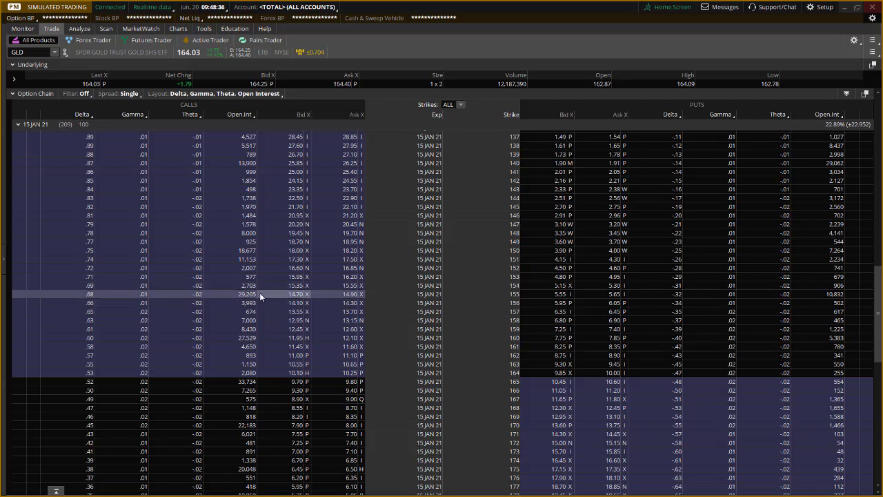
Replace the open expiration with GLD 21 AUG 20, examine its call deltas and prices near the money, and collapse it.
{"action": "left_click", "coordinate": [18, 124]}
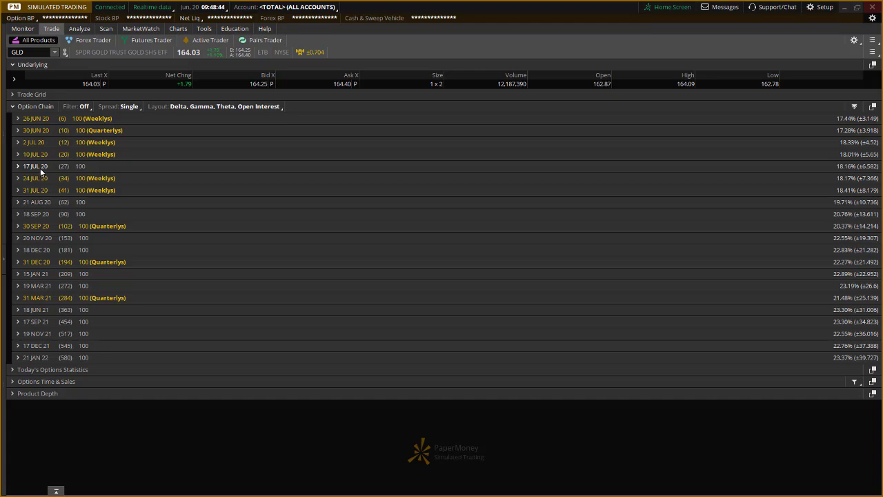
{"action": "left_click", "coordinate": [25, 206]}
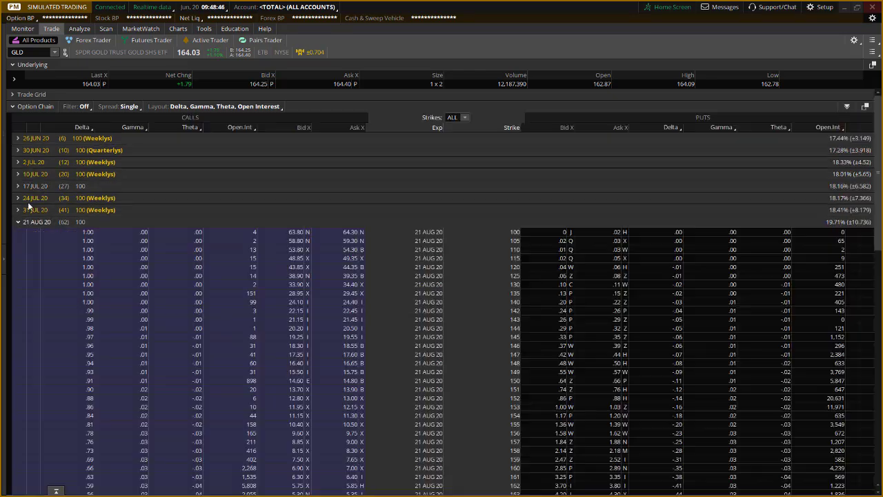
{"action": "scroll", "coordinate": [324, 349], "scroll_direction": "down", "scroll_amount": 3}
{"action": "scroll", "coordinate": [335, 304], "scroll_direction": "down", "scroll_amount": 3}
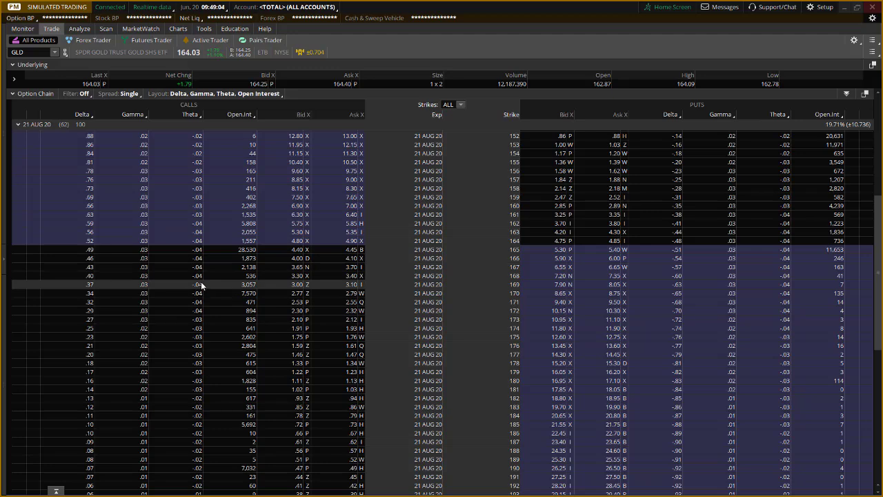
{"action": "left_click", "coordinate": [19, 125]}
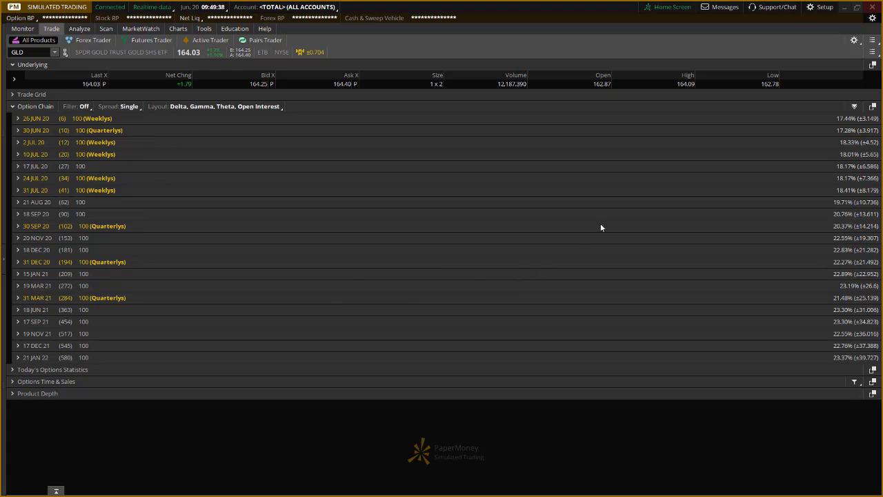
Switch to TC2000, find the BOOT trendline alert among the messages and load the BOOT chart from it.
{"action": "left_click", "coordinate": [844, 9]}
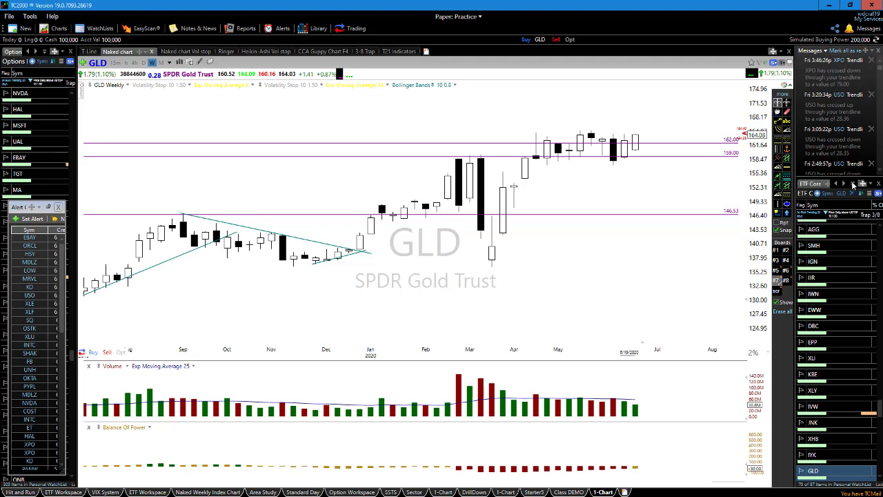
{"action": "scroll", "coordinate": [818, 157], "scroll_direction": "down", "scroll_amount": 5}
{"action": "scroll", "coordinate": [818, 157], "scroll_direction": "down", "scroll_amount": 8}
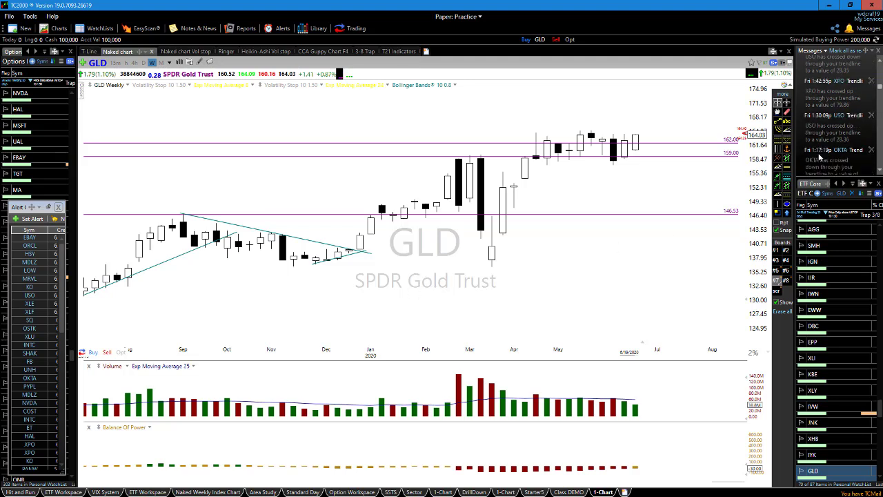
{"action": "scroll", "coordinate": [820, 157], "scroll_direction": "down", "scroll_amount": 10}
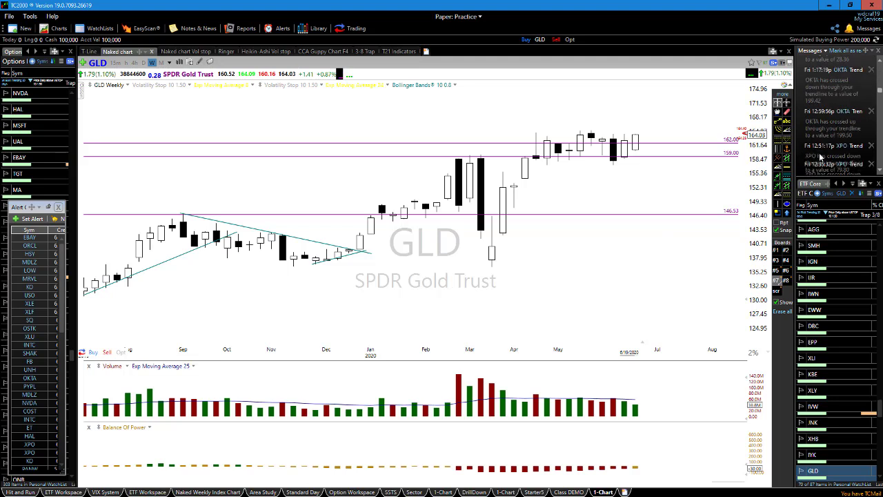
{"action": "scroll", "coordinate": [820, 158], "scroll_direction": "down", "scroll_amount": 2}
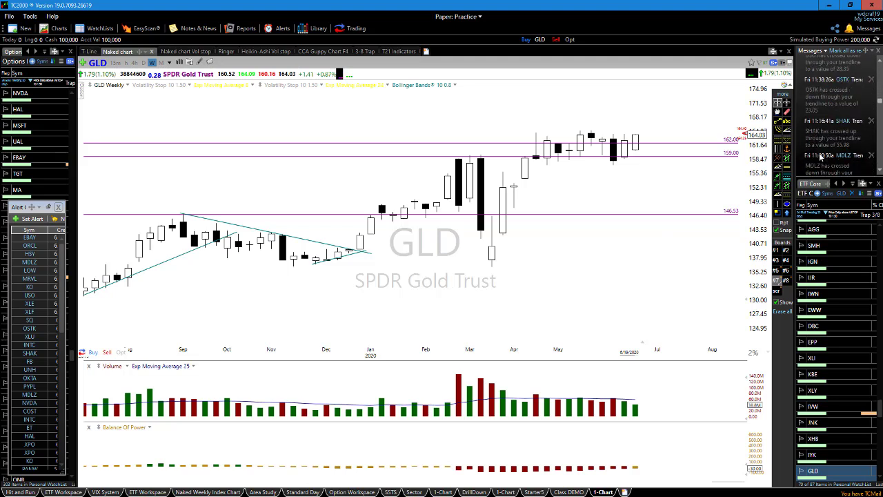
{"action": "scroll", "coordinate": [820, 157], "scroll_direction": "down", "scroll_amount": 5}
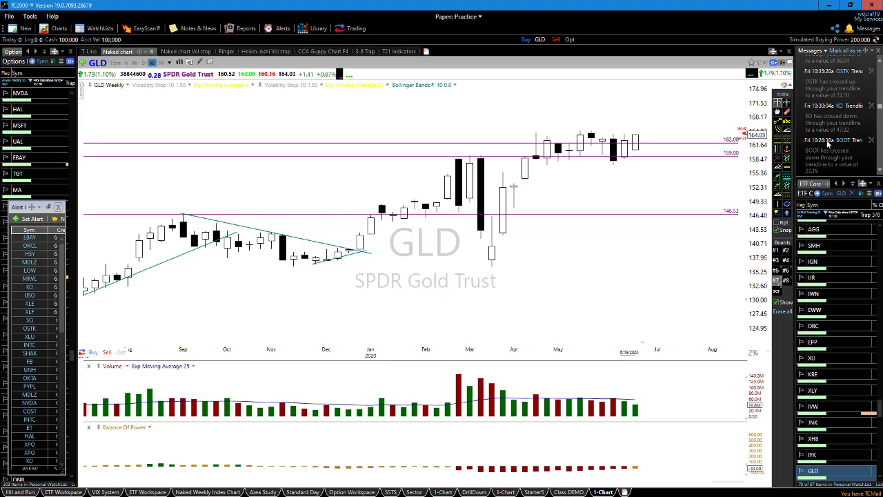
{"action": "left_click", "coordinate": [848, 144]}
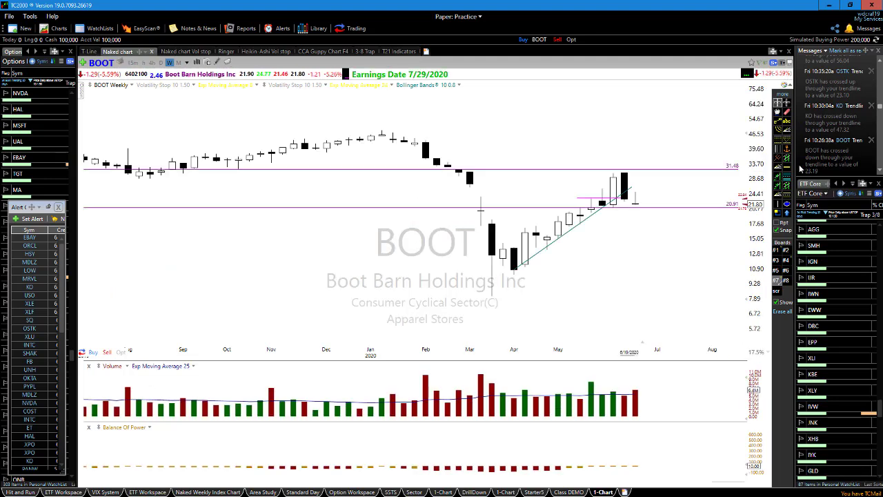
Set the BOOT chart to the daily timeframe and show it in the 3-8 Trap layout.
{"action": "key", "text": "d"}
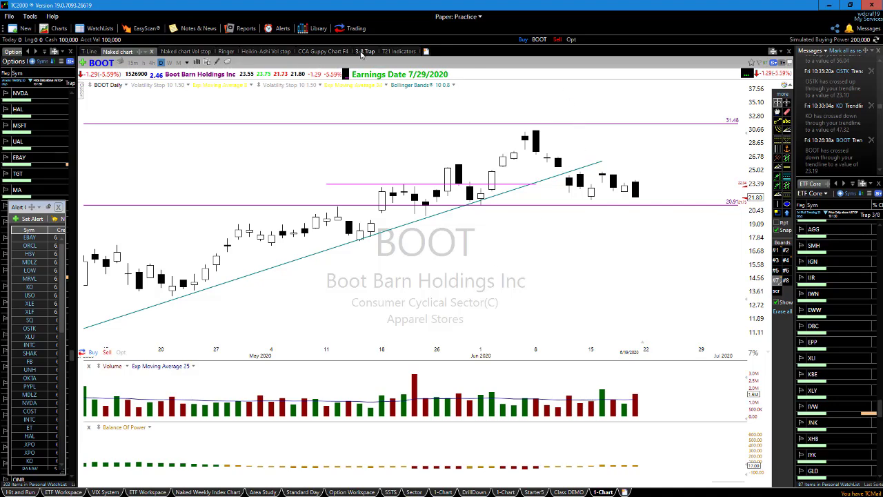
{"action": "left_click", "coordinate": [344, 51]}
{"action": "scroll", "coordinate": [626, 283], "scroll_direction": "up", "scroll_amount": 2}
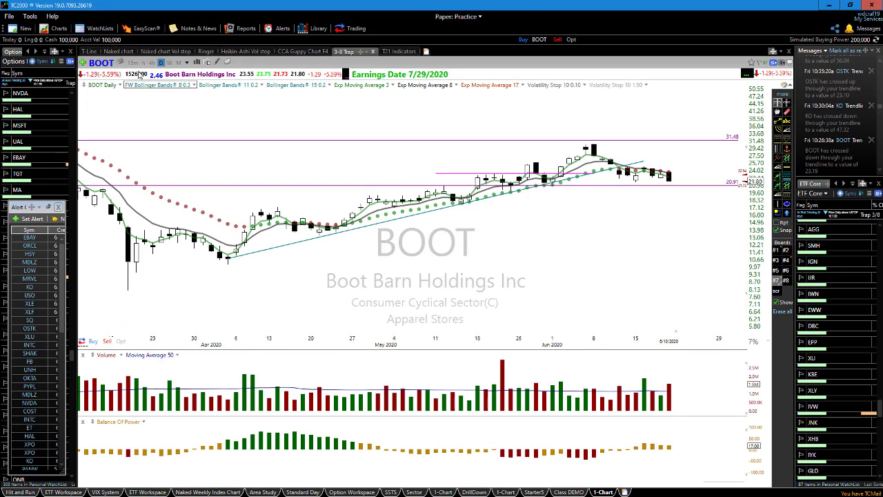
Show BOOT in the Naked chart layout, and switch to thinkorswim to open BOOT's 21 AUG 20 option expiration.
{"action": "left_click", "coordinate": [118, 51]}
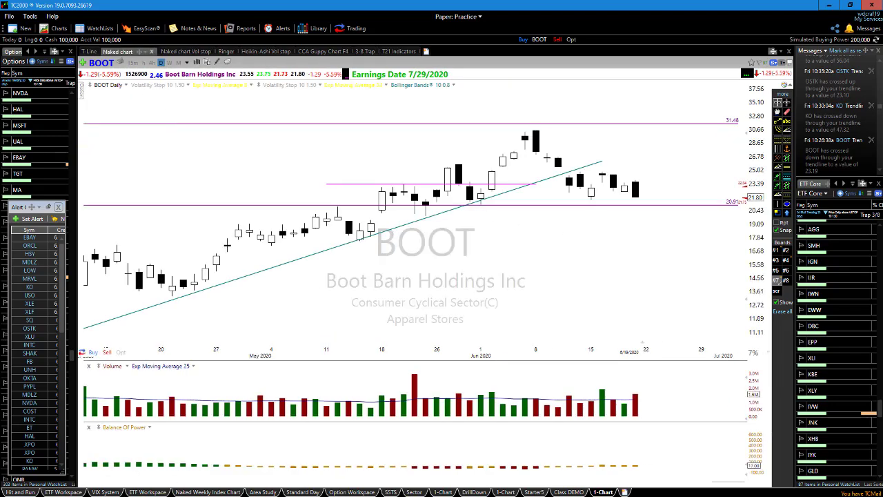
{"action": "key", "text": "alt+Tab"}
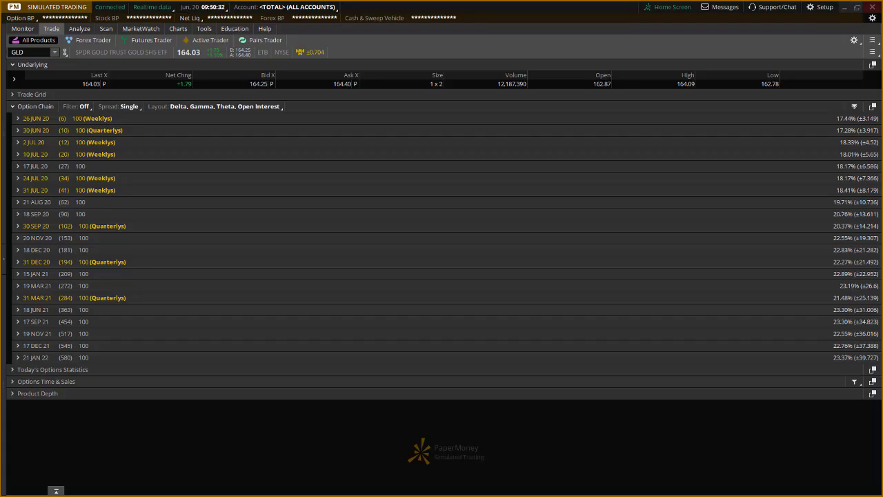
{"action": "left_click", "coordinate": [41, 50]}
{"action": "key", "text": "Return"}
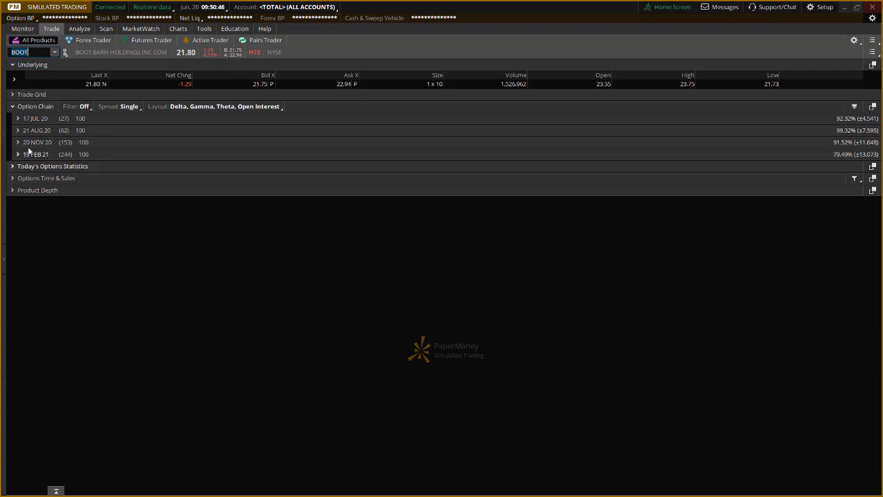
{"action": "left_click", "coordinate": [39, 130]}
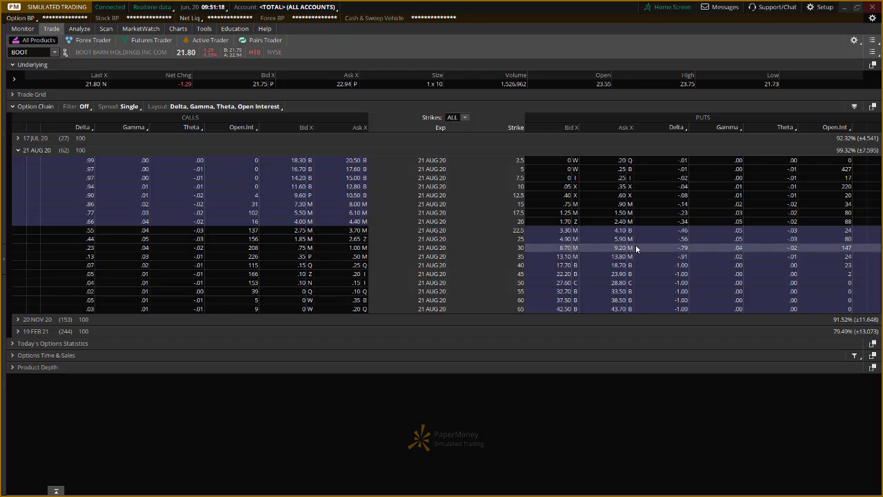
Preview the order confirmation for buying one BOOT 21 AUG 20 30/17.5 put vertical, and discard the order.
{"action": "key", "text": "ctrl"}
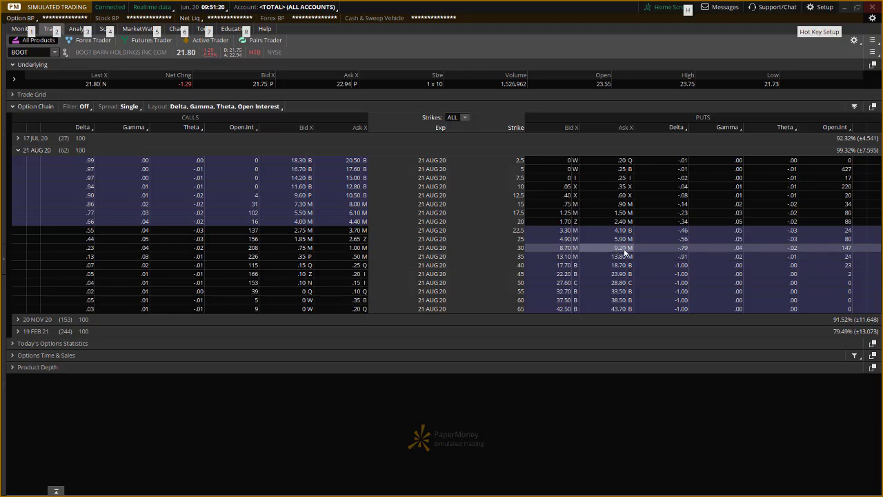
{"action": "left_click", "coordinate": [625, 250]}
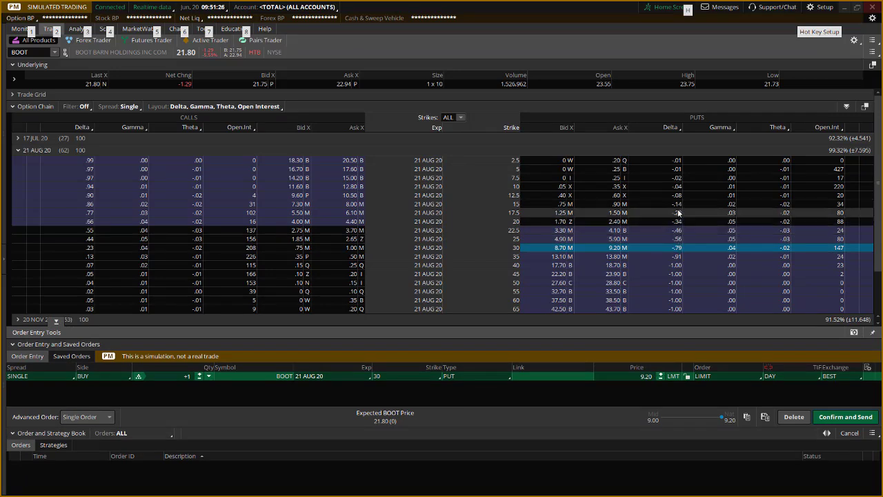
{"action": "left_click", "coordinate": [563, 214], "text": "ctrl"}
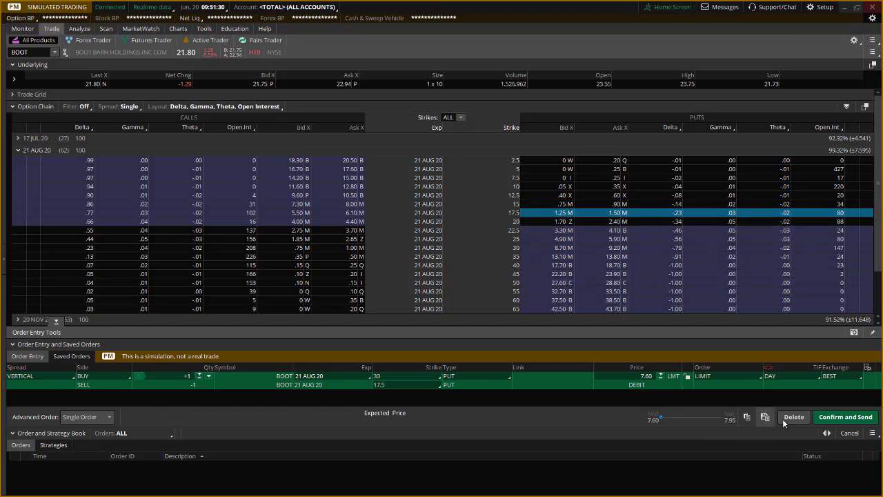
{"action": "left_click", "coordinate": [842, 417]}
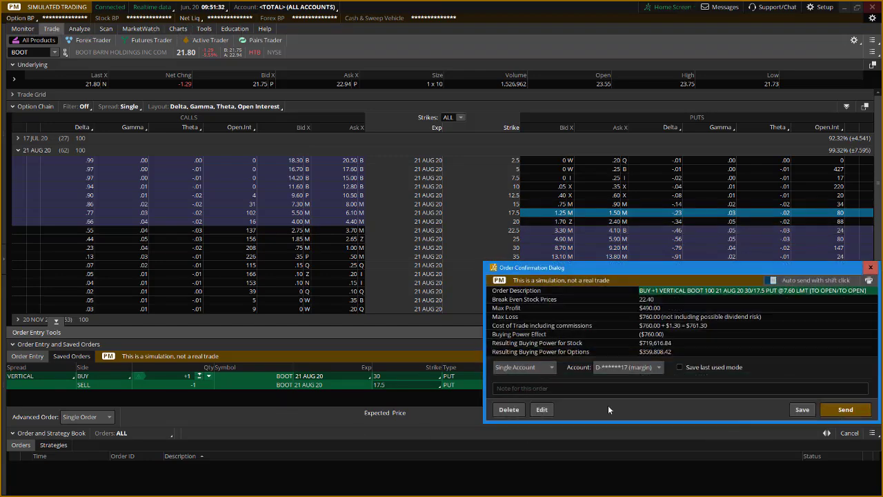
{"action": "left_click_drag", "start_coordinate": [741, 274], "coordinate": [531, 178]}
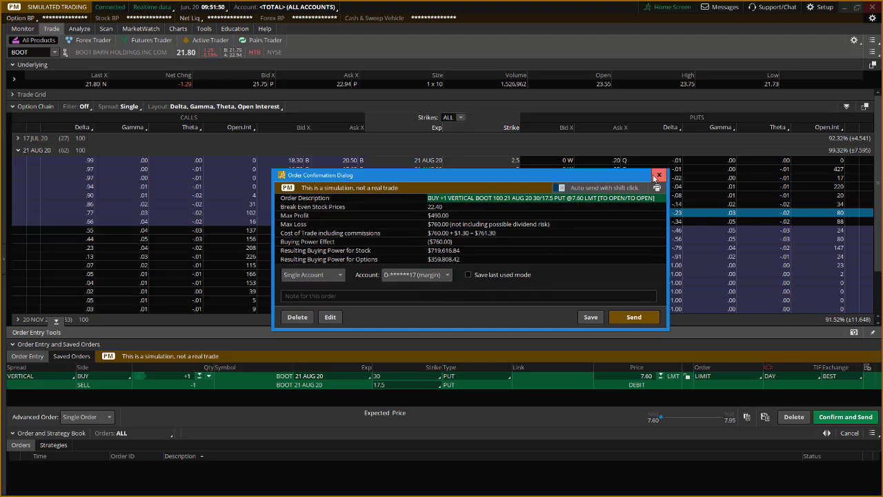
{"action": "left_click", "coordinate": [658, 177]}
{"action": "left_click", "coordinate": [794, 416]}
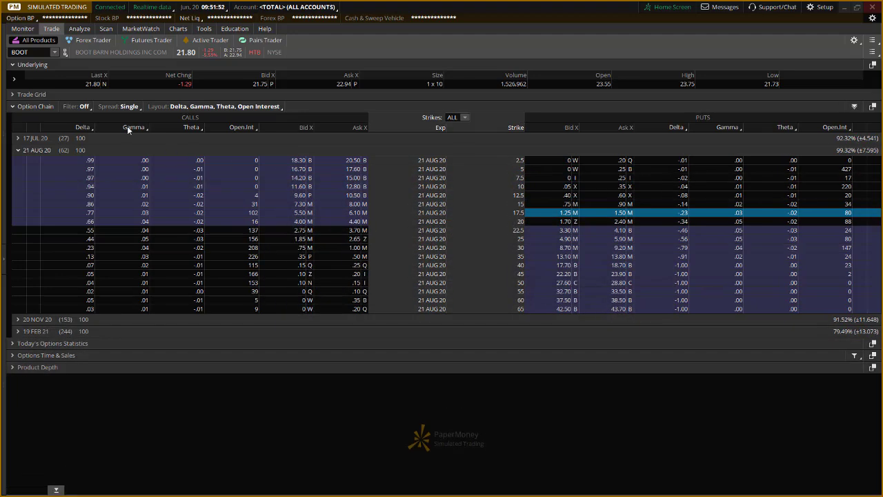
Load the SBUX option chain and examine the 21 AUG 20 put deltas and open interest around the money.
{"action": "left_click", "coordinate": [32, 52]}
{"action": "type", "text": "S"}
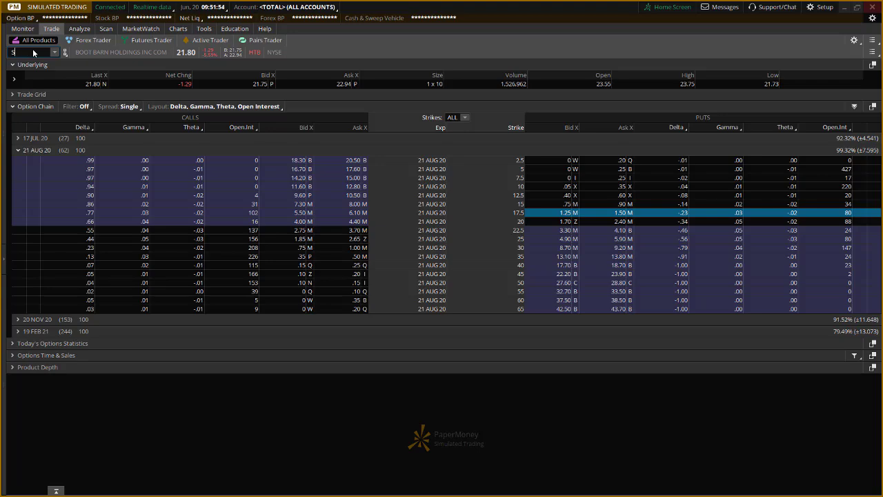
{"action": "type", "text": "BUX"}
{"action": "key", "text": "Return"}
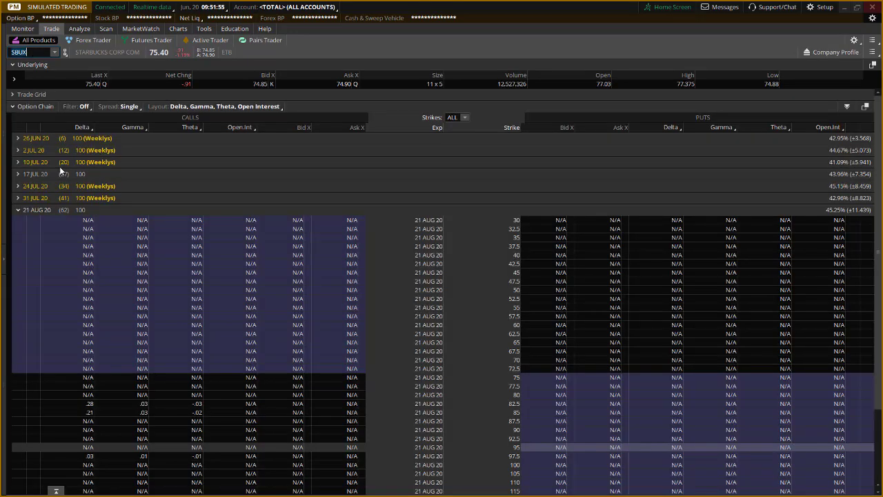
{"action": "scroll", "coordinate": [421, 366], "scroll_direction": "down", "scroll_amount": 3}
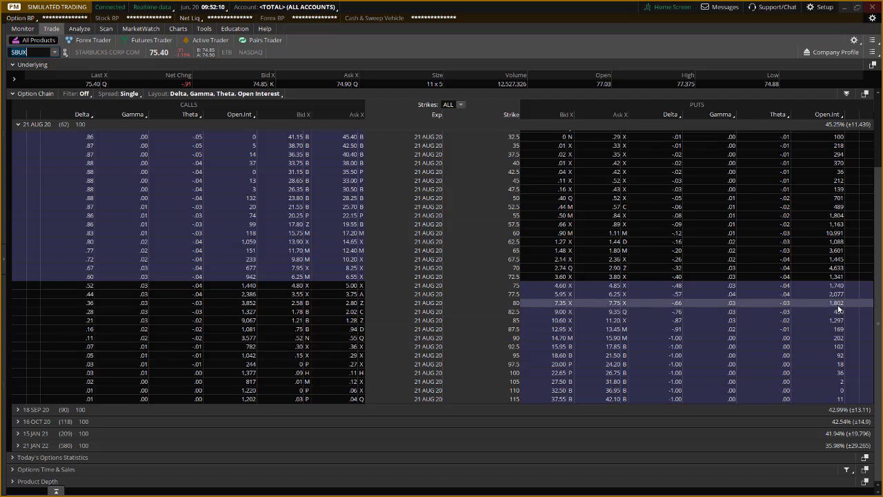
Preview the order confirmation for buying one SBUX 21 AUG 20 82.5/67.5 put vertical, and discard the order.
{"action": "key", "text": "alt"}
{"action": "left_click", "coordinate": [614, 312]}
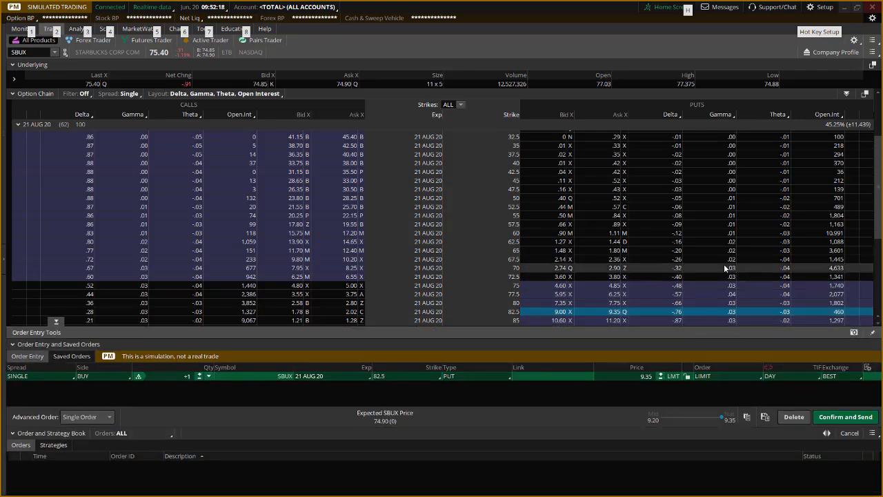
{"action": "left_click", "coordinate": [560, 262], "text": "ctrl"}
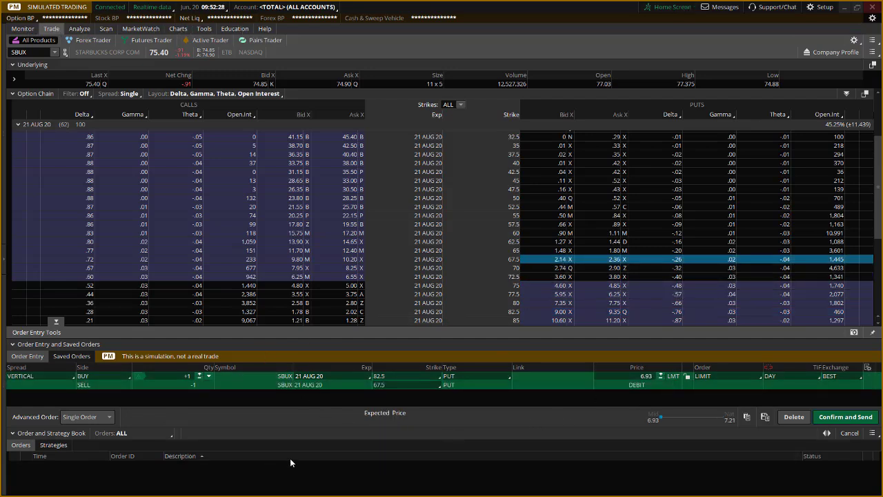
{"action": "left_click", "coordinate": [837, 416]}
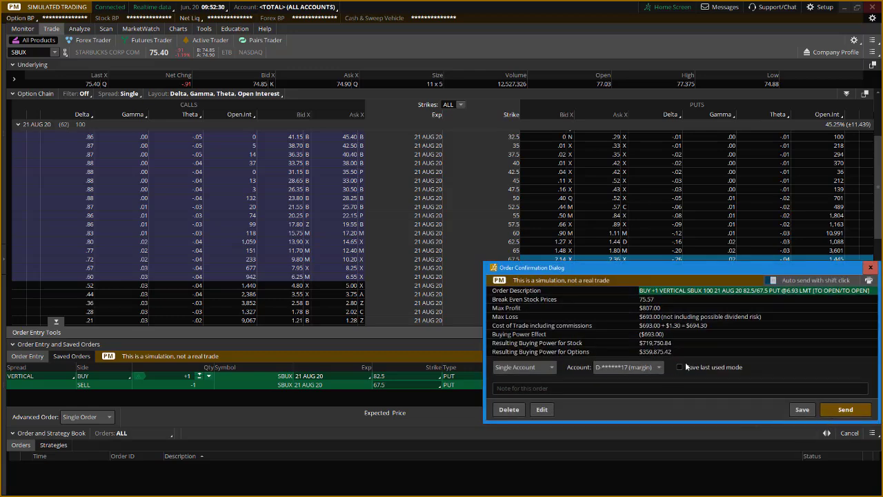
{"action": "left_click_drag", "start_coordinate": [735, 271], "coordinate": [458, 143]}
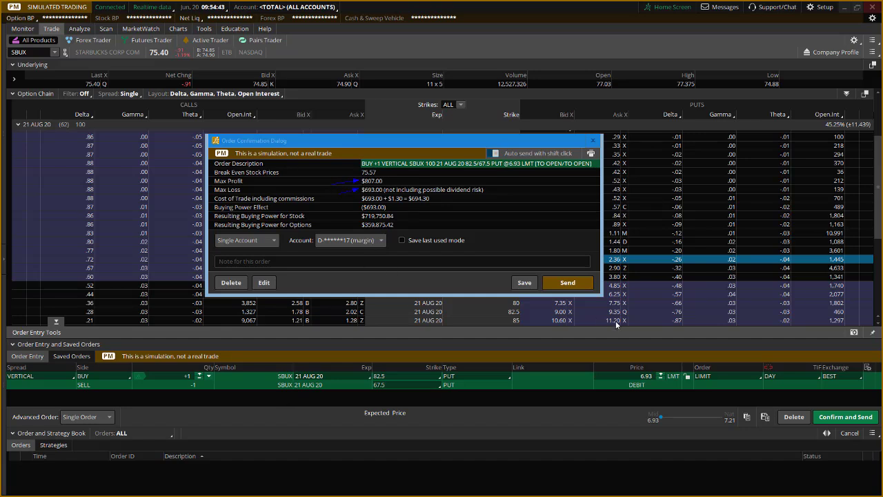
{"action": "left_click", "coordinate": [592, 140]}
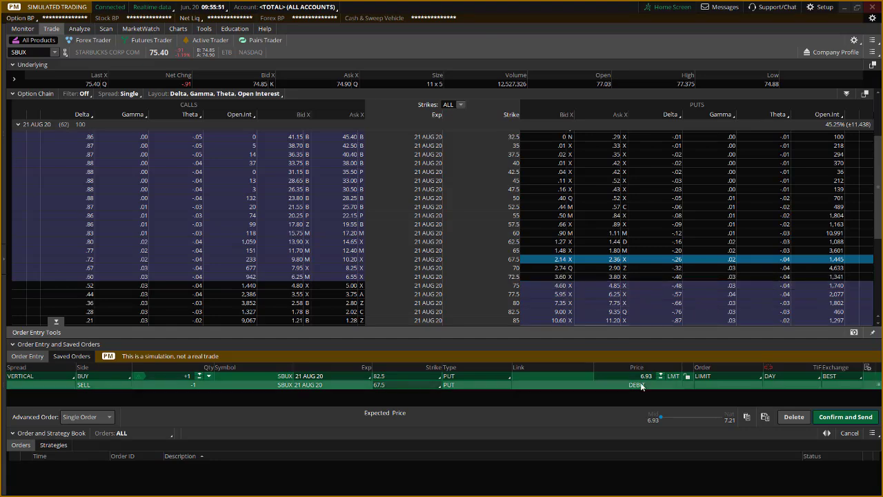
{"action": "left_click", "coordinate": [793, 417]}
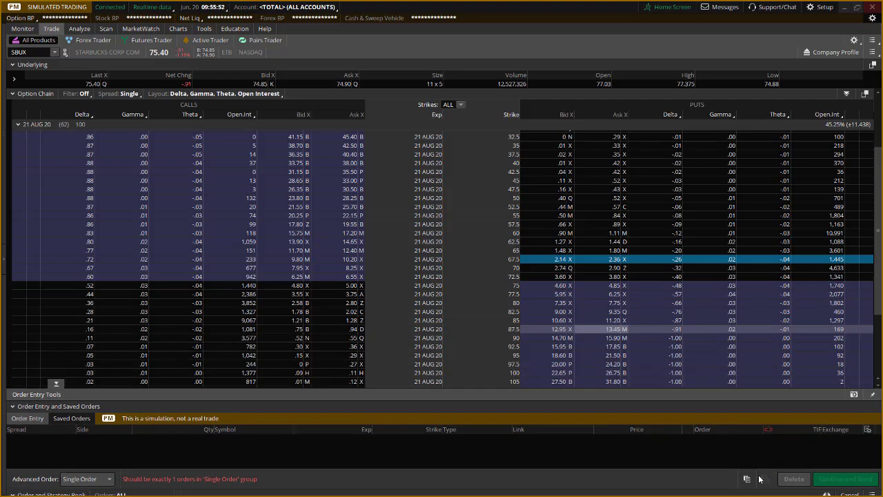
Switch to TC2000 and sketch a possible downward path below BOOT's latest daily candle, clearing the marks when done.
{"action": "left_click", "coordinate": [616, 312]}
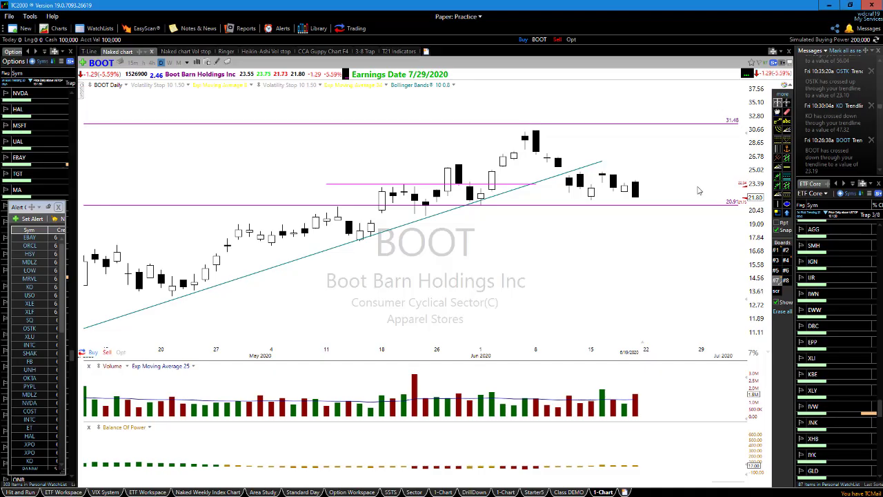
{"action": "left_click_drag", "start_coordinate": [698, 191], "coordinate": [706, 181]}
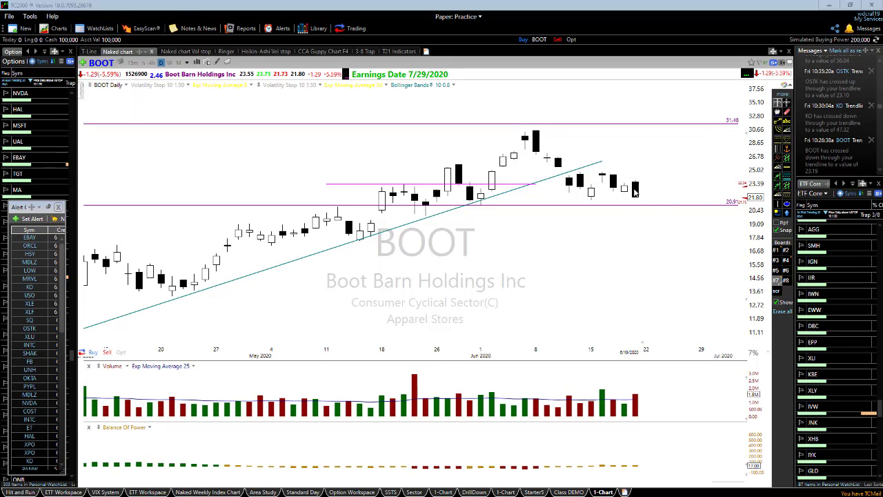
{"action": "left_click_drag", "start_coordinate": [636, 196], "coordinate": [655, 245]}
{"action": "left_click_drag", "start_coordinate": [631, 264], "coordinate": [719, 263]}
{"action": "key", "text": "Delete"}
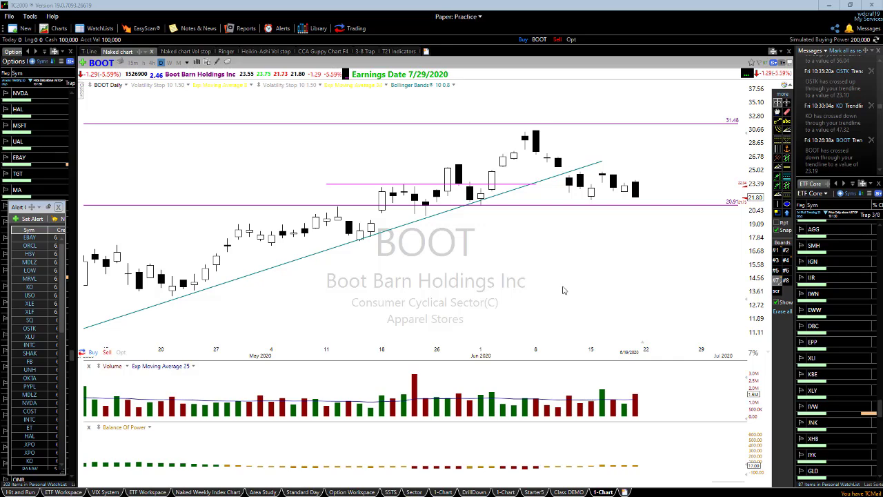
Load the SBUX daily chart and trace its upward swings from the March low to early May with zigzag arrows.
{"action": "type", "text": "SBUX"}
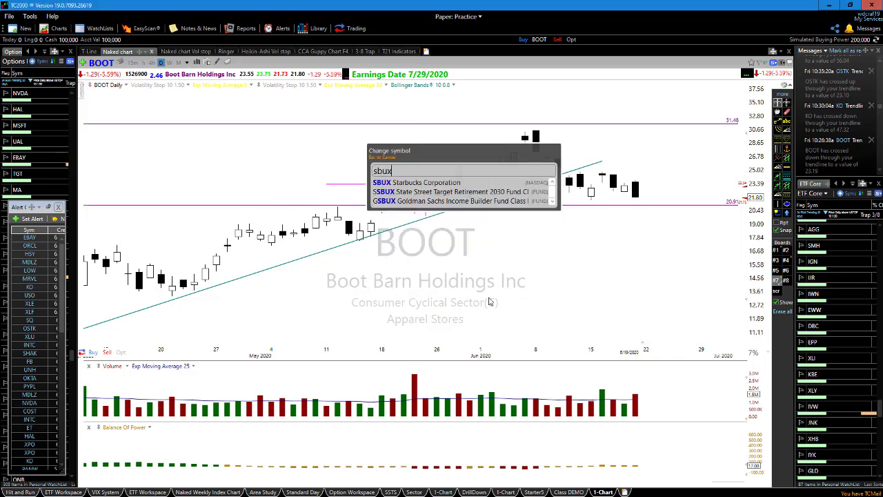
{"action": "key", "text": "Return"}
{"action": "scroll", "coordinate": [641, 292], "scroll_direction": "down", "scroll_amount": 3}
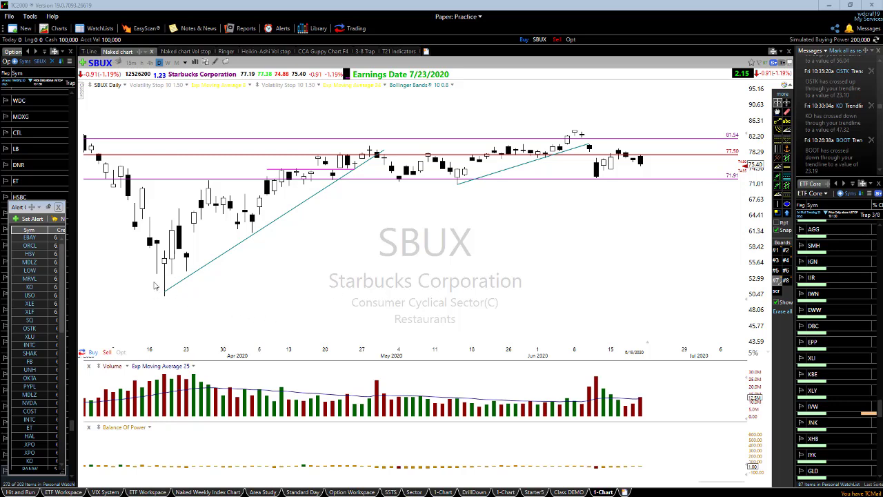
{"action": "mouse_move", "coordinate": [154, 285]}
{"action": "left_mouse_down"}
{"action": "mouse_move", "coordinate": [174, 222]}
{"action": "mouse_move", "coordinate": [187, 253]}
{"action": "mouse_move", "coordinate": [207, 207]}
{"action": "mouse_move", "coordinate": [247, 229]}
{"action": "mouse_move", "coordinate": [283, 178]}
{"action": "mouse_move", "coordinate": [311, 181]}
{"action": "mouse_move", "coordinate": [329, 160]}
{"action": "mouse_move", "coordinate": [358, 171]}
{"action": "mouse_move", "coordinate": [391, 140]}
{"action": "left_mouse_up"}
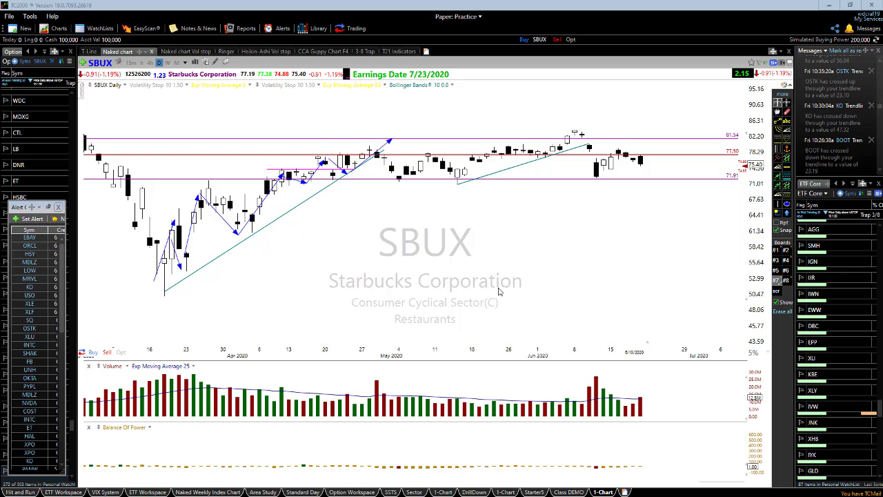